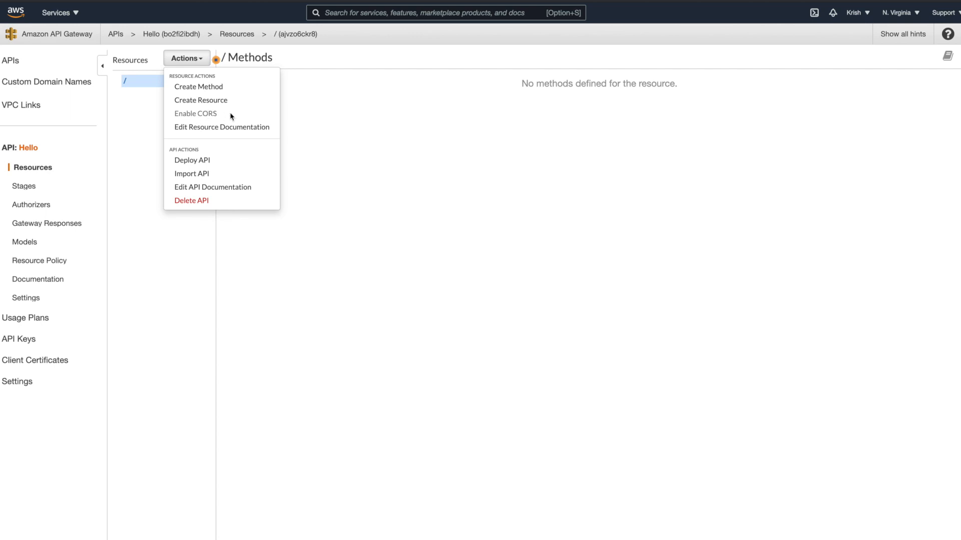
Add a GET method to the root resource of the Hello API.
{"action": "left_click", "coordinate": [225, 88]}
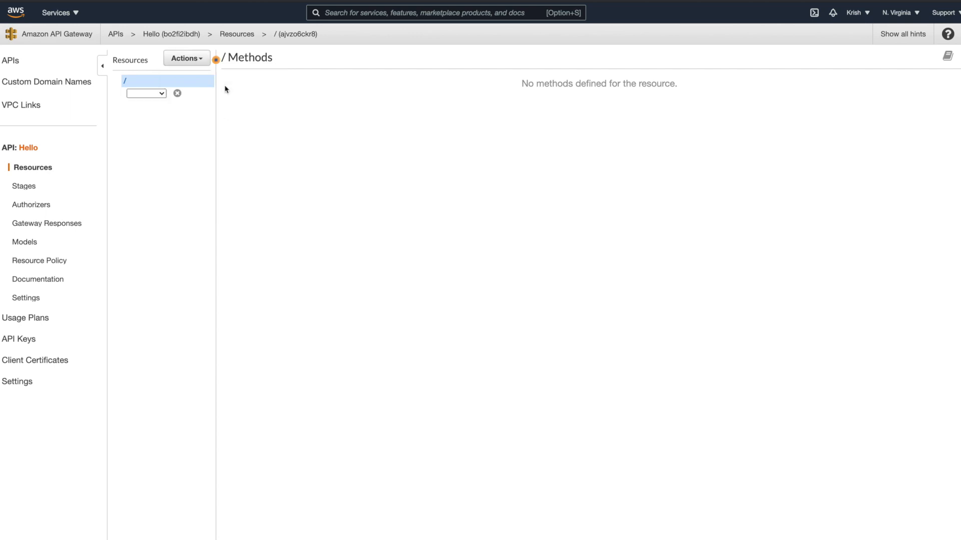
{"action": "left_click", "coordinate": [164, 95]}
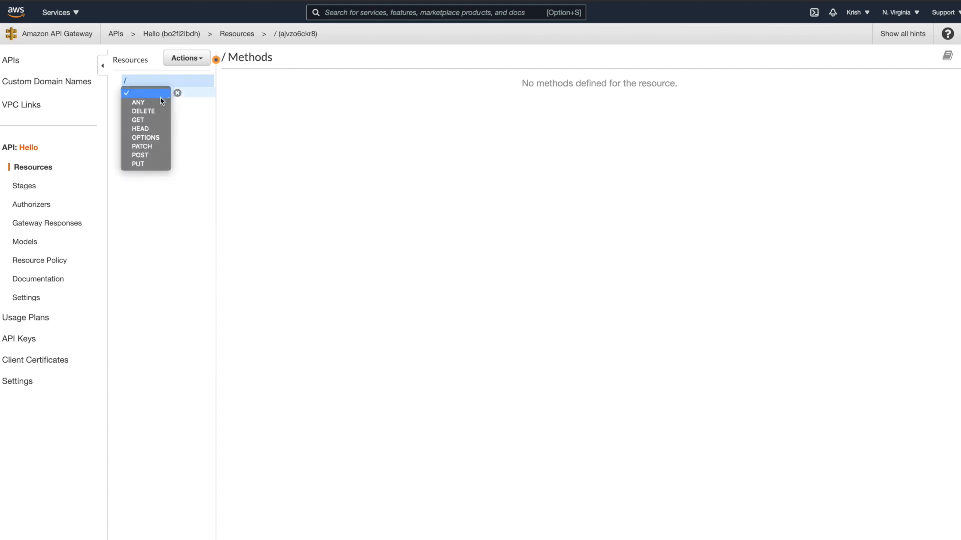
{"action": "left_click", "coordinate": [153, 121]}
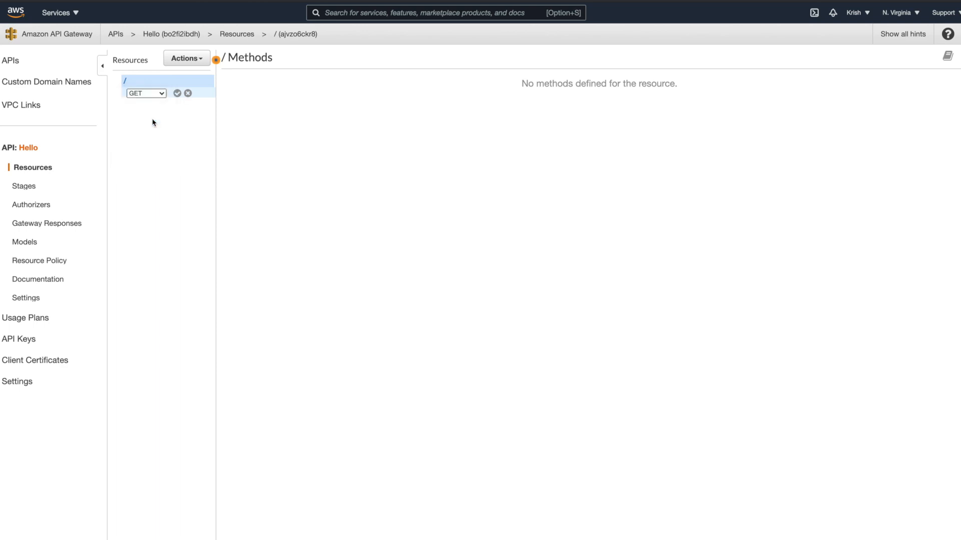
{"action": "left_click", "coordinate": [177, 93]}
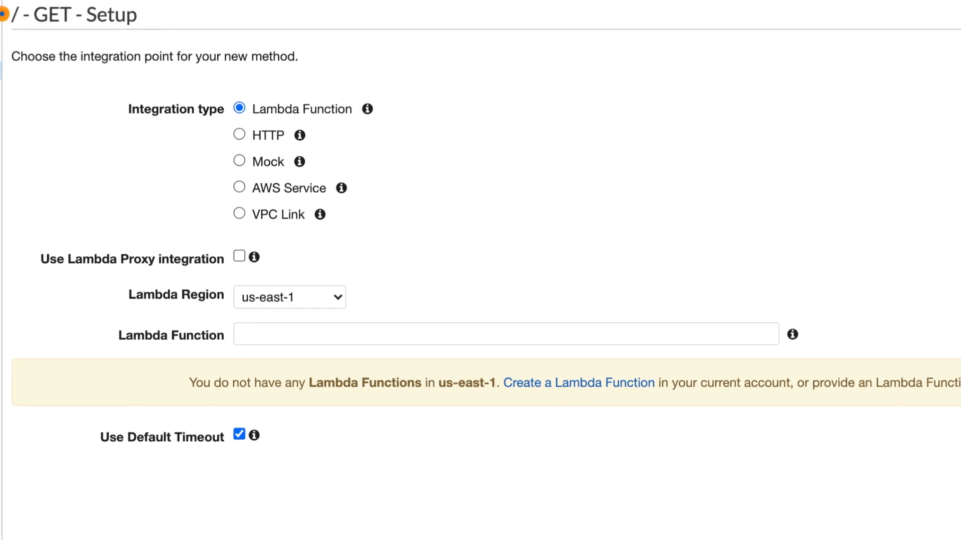
Create a child resource named welcome, with the path /welcome, under the root resource.
{"action": "left_click", "coordinate": [187, 58]}
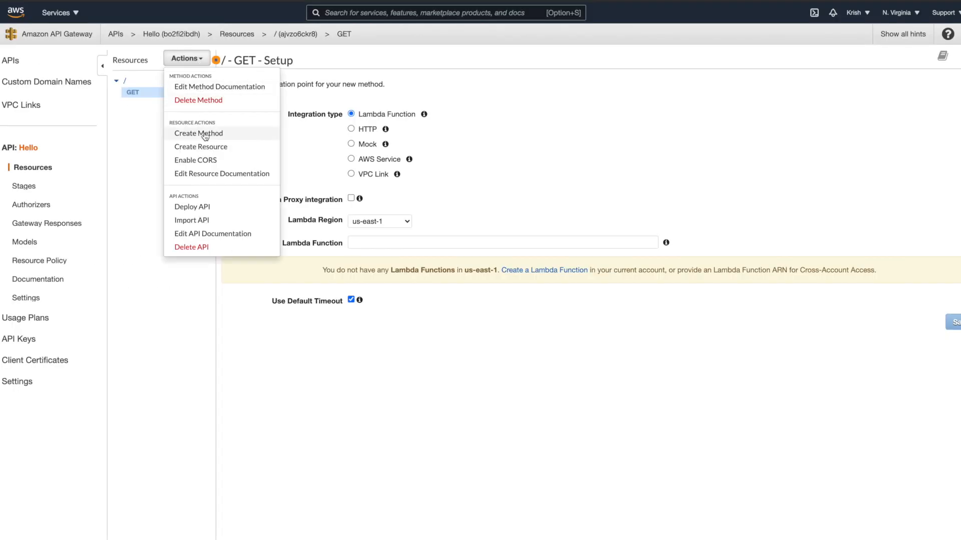
{"action": "left_click", "coordinate": [207, 149]}
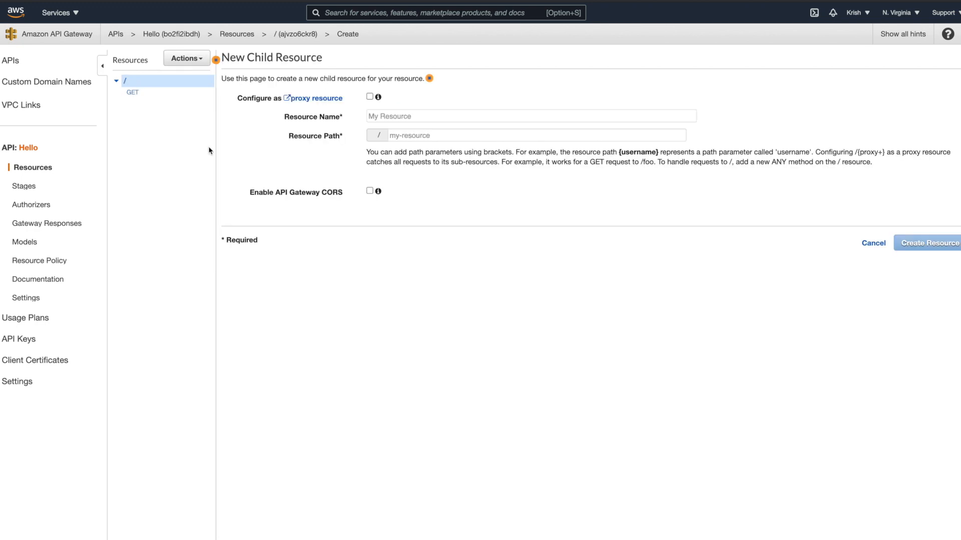
{"action": "left_click", "coordinate": [381, 113]}
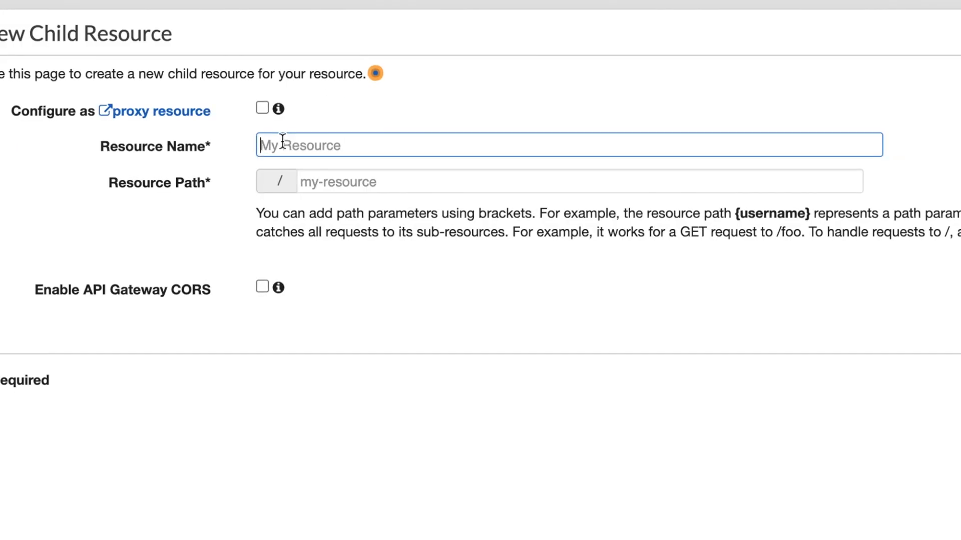
{"action": "type", "text": "H"}
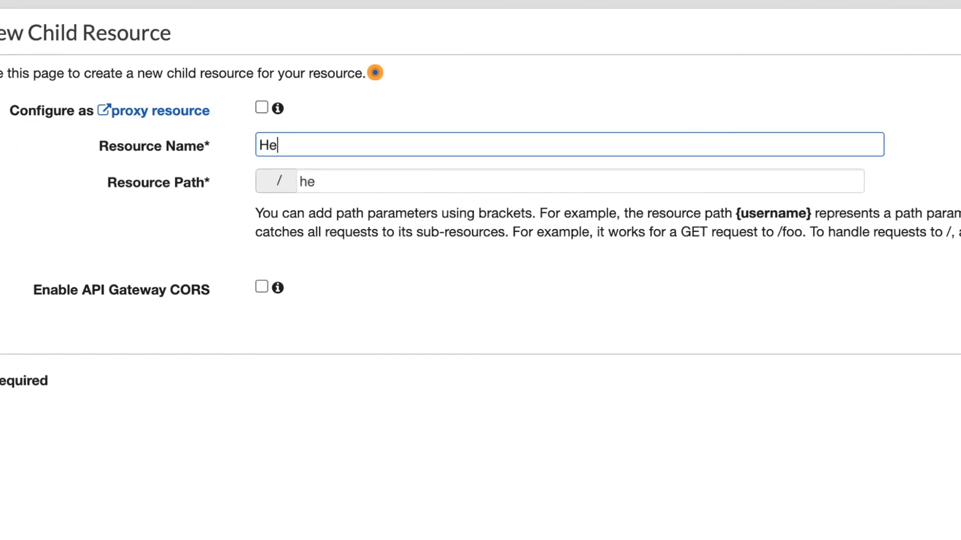
{"action": "key", "text": "BackSpace"}
{"action": "type", "text": "hello"}
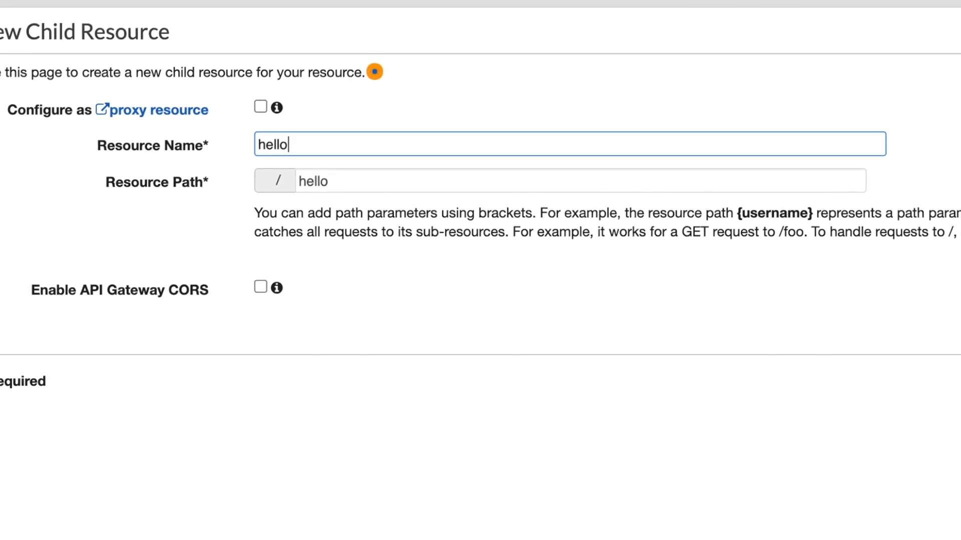
{"action": "double_click", "coordinate": [266, 146]}
{"action": "type", "text": "welco"}
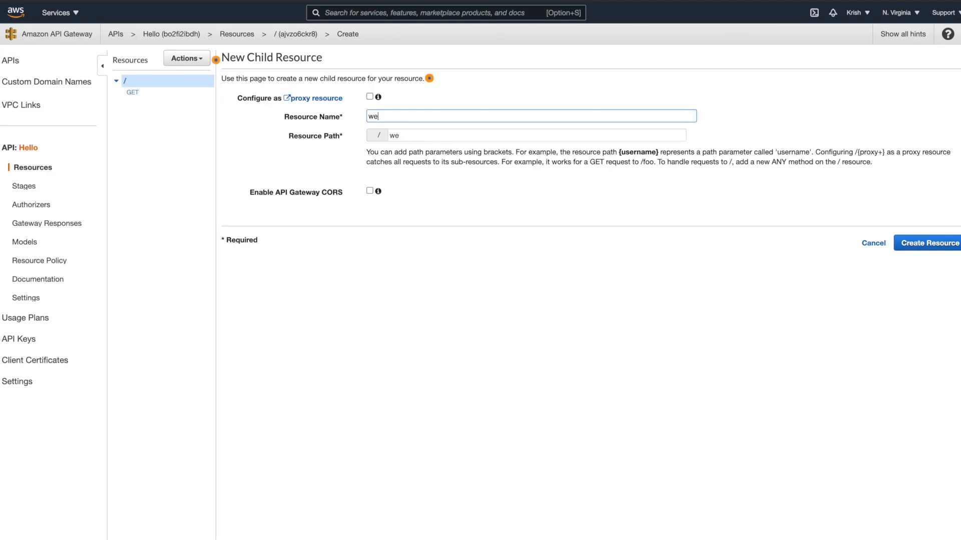
{"action": "type", "text": "me"}
{"action": "left_click", "coordinate": [928, 244]}
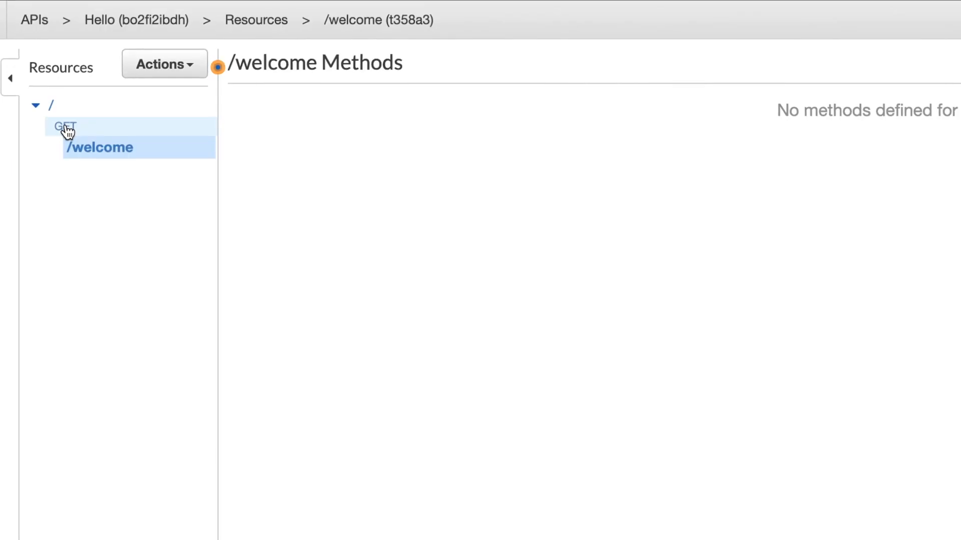
Delete the GET method from the root resource.
{"action": "left_click", "coordinate": [66, 131]}
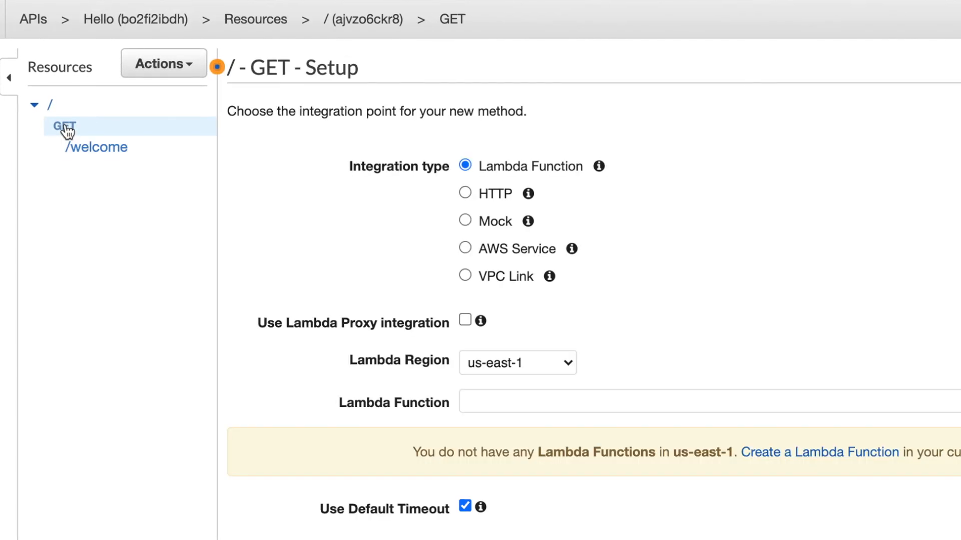
{"action": "right_click", "coordinate": [67, 131]}
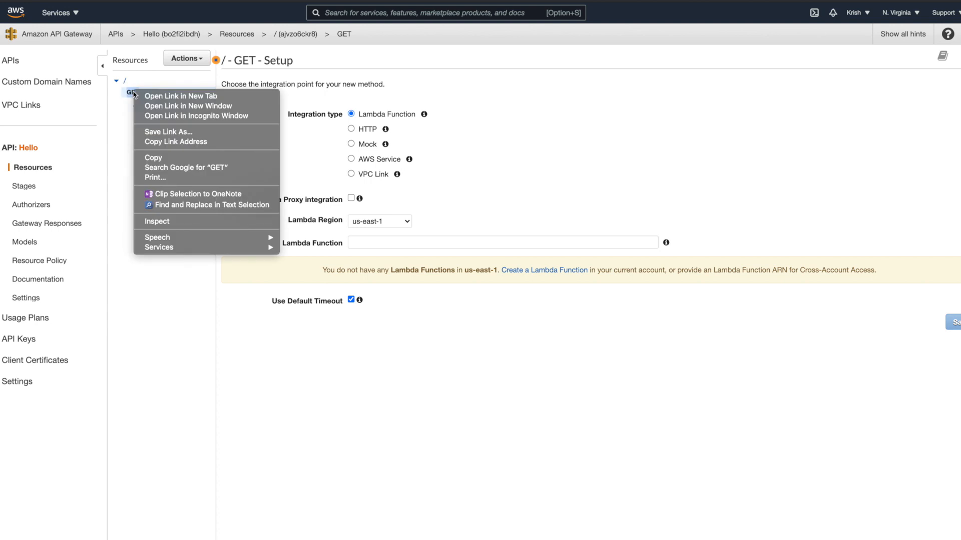
{"action": "left_click", "coordinate": [129, 92]}
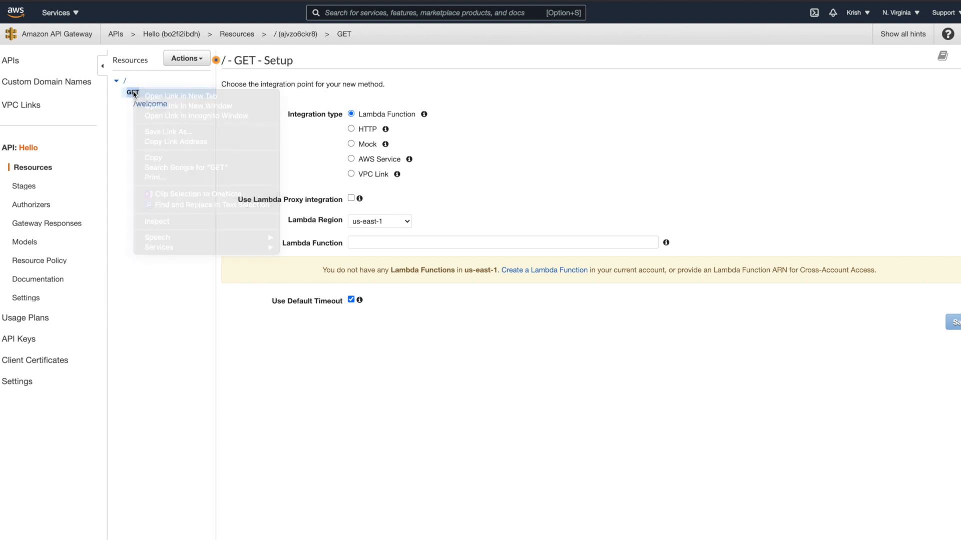
{"action": "left_click", "coordinate": [205, 66]}
{"action": "left_click", "coordinate": [205, 100]}
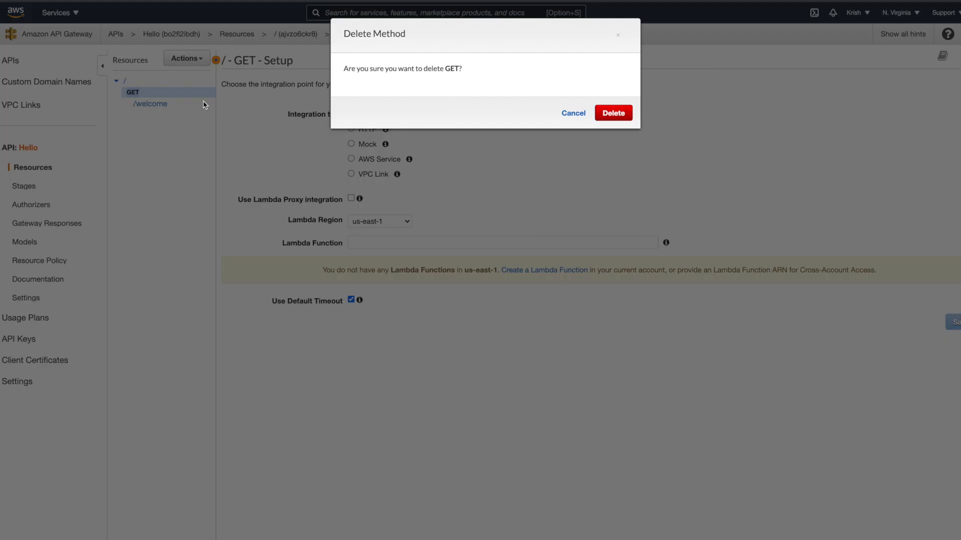
{"action": "left_click", "coordinate": [623, 114]}
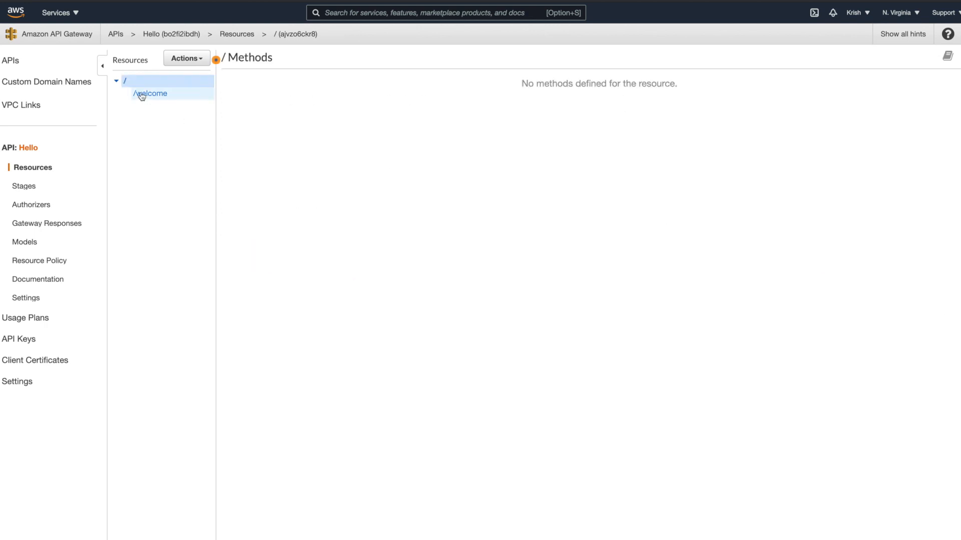
Add a GET method to the /welcome resource and save it with the Mock integration type.
{"action": "left_click", "coordinate": [160, 100]}
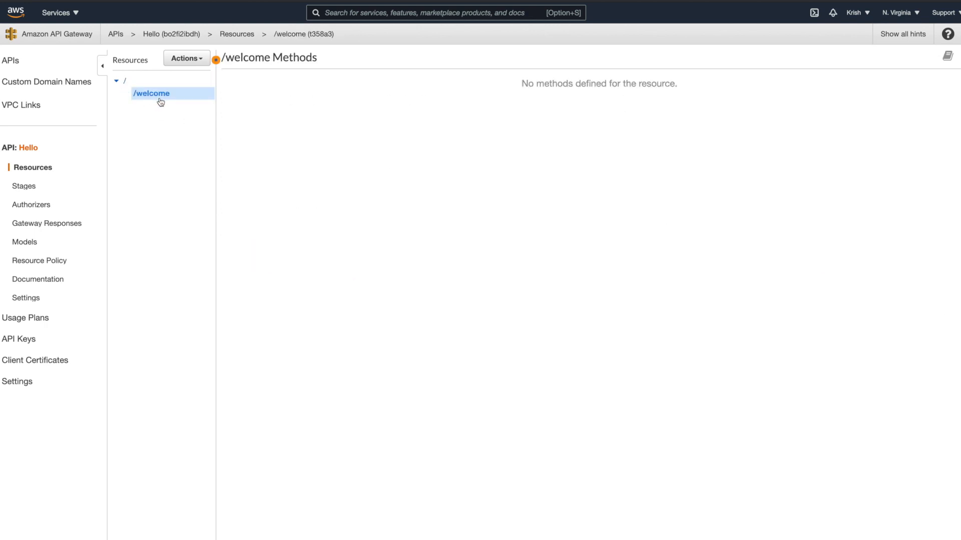
{"action": "left_click", "coordinate": [201, 66]}
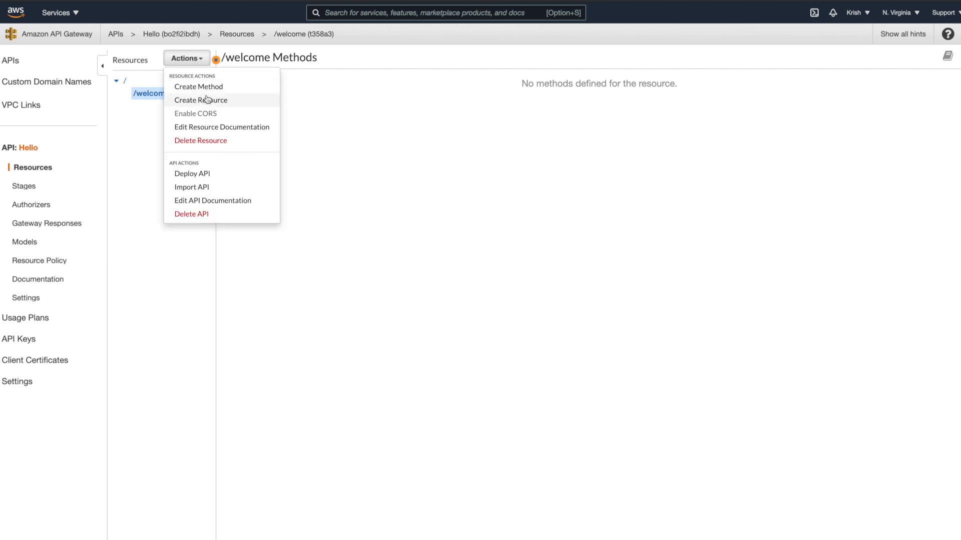
{"action": "left_click", "coordinate": [209, 89]}
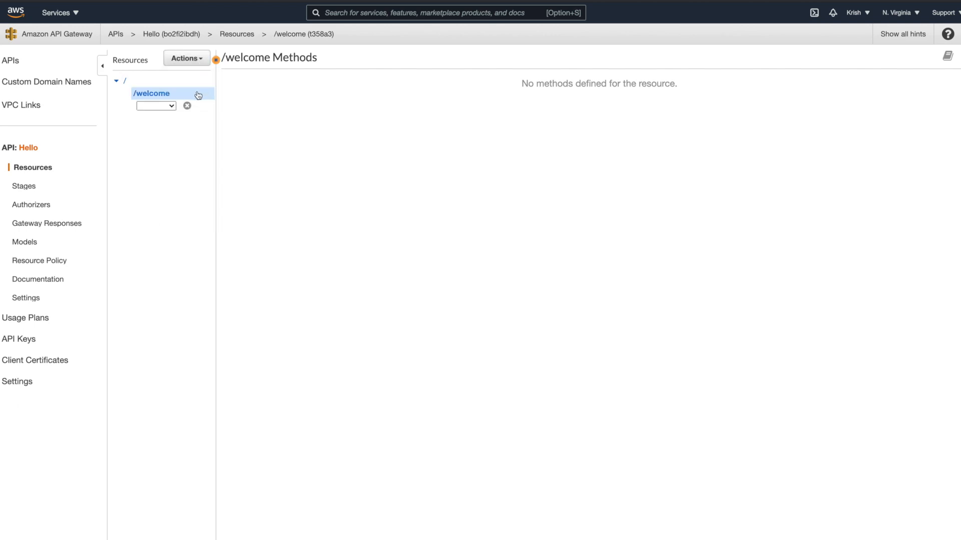
{"action": "left_click", "coordinate": [173, 105]}
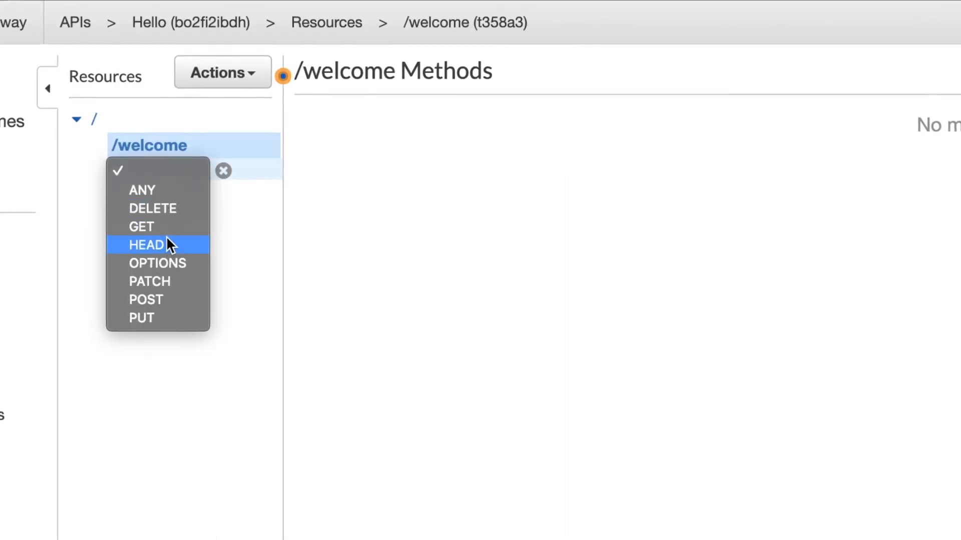
{"action": "left_click", "coordinate": [166, 229]}
{"action": "left_click", "coordinate": [223, 171]}
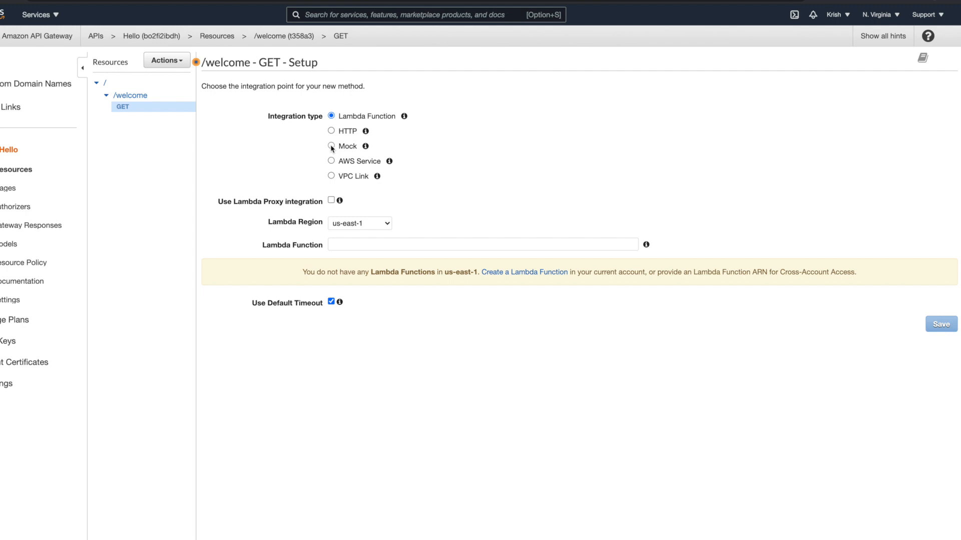
{"action": "left_click", "coordinate": [331, 146]}
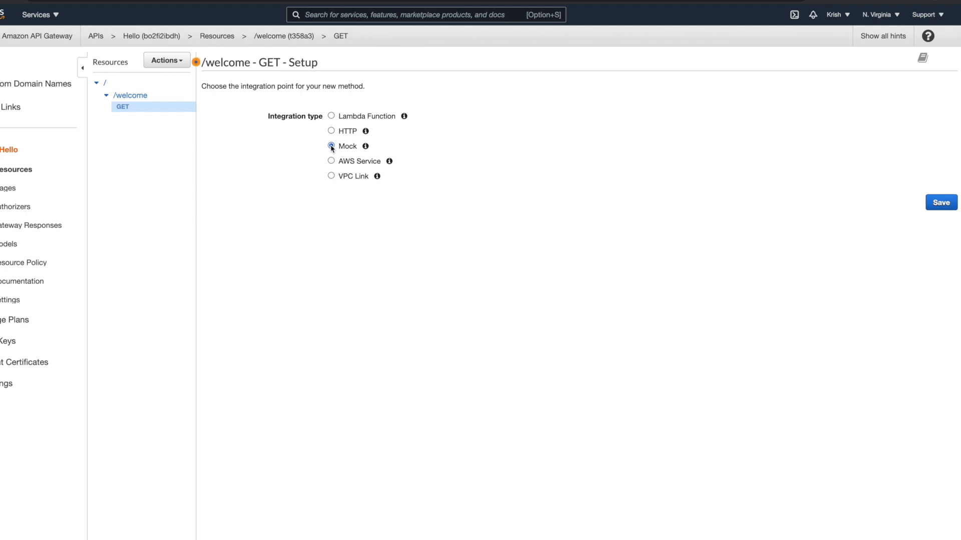
{"action": "left_click", "coordinate": [940, 206]}
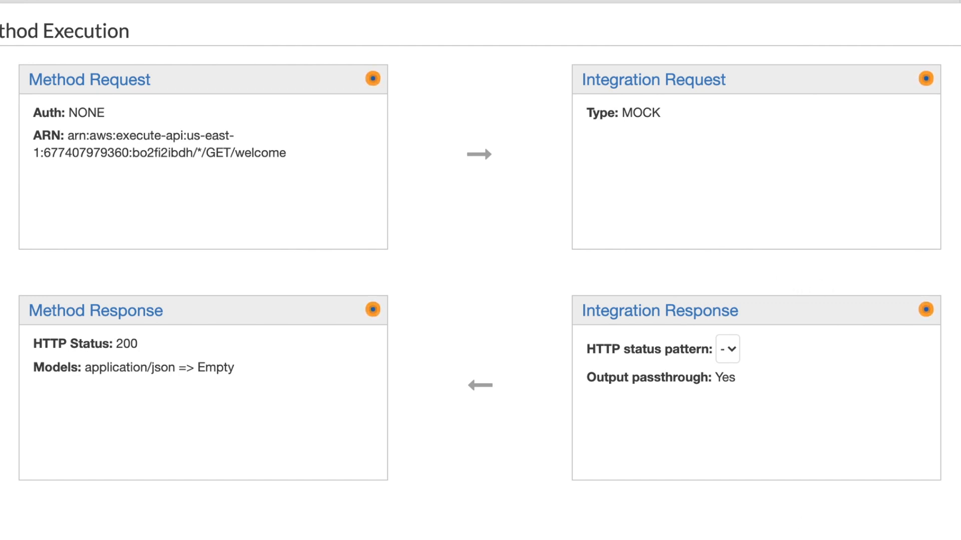
Open the application/json mapping template of the 200 integration response for the /welcome GET method.
{"action": "left_click", "coordinate": [710, 311]}
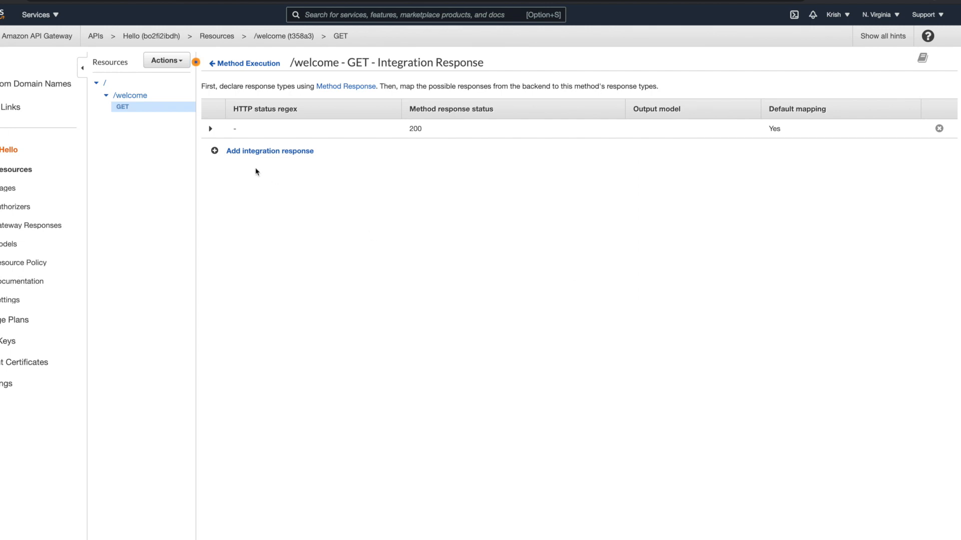
{"action": "left_click", "coordinate": [211, 130]}
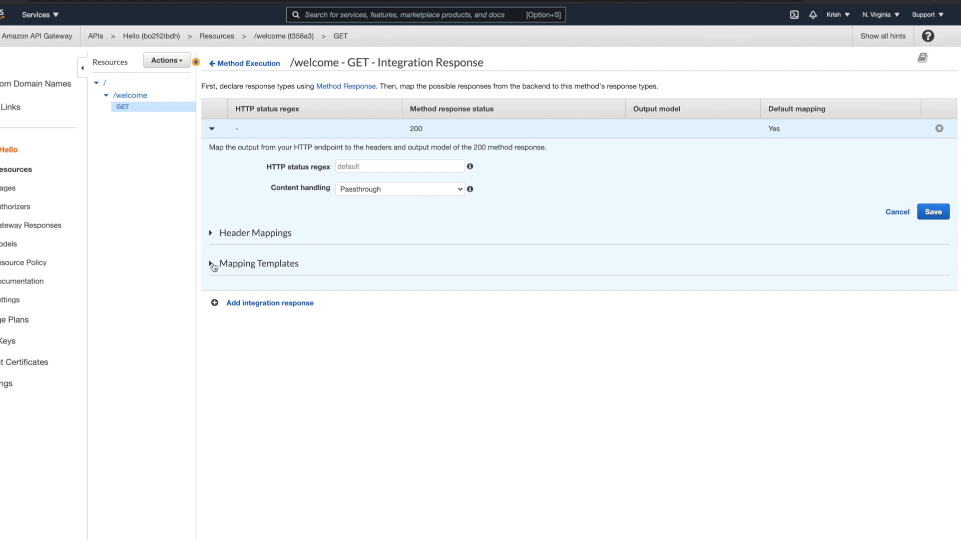
{"action": "left_click", "coordinate": [211, 264]}
{"action": "left_click", "coordinate": [264, 315]}
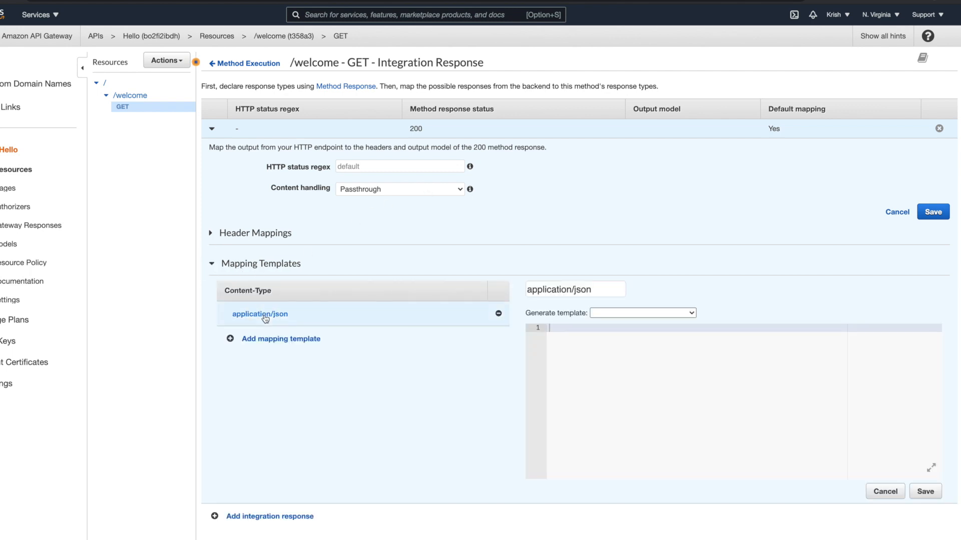
{"action": "left_click", "coordinate": [690, 315]}
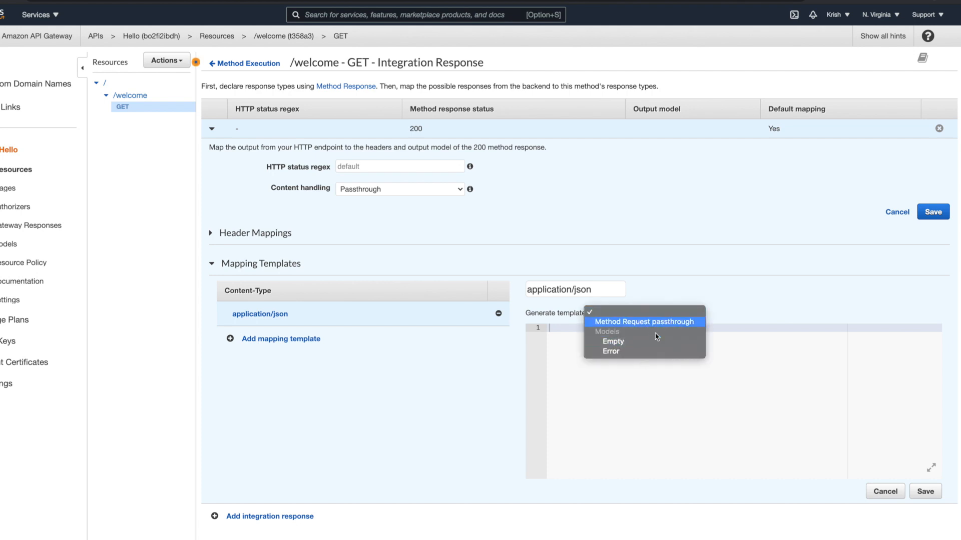
{"action": "left_click", "coordinate": [626, 400]}
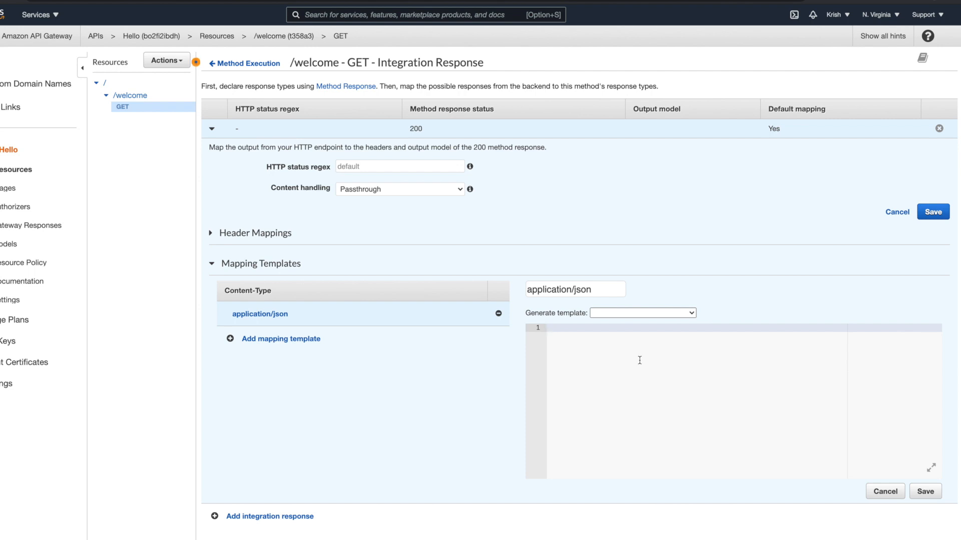
Write a JSON template body with "code":200 and "message": "welcome to API gateway. this is mock response".
{"action": "type", "text": "{}"}
{"action": "key", "text": "Return"}
{"action": "key", "text": "Return"}
{"action": "key", "text": "Up"}
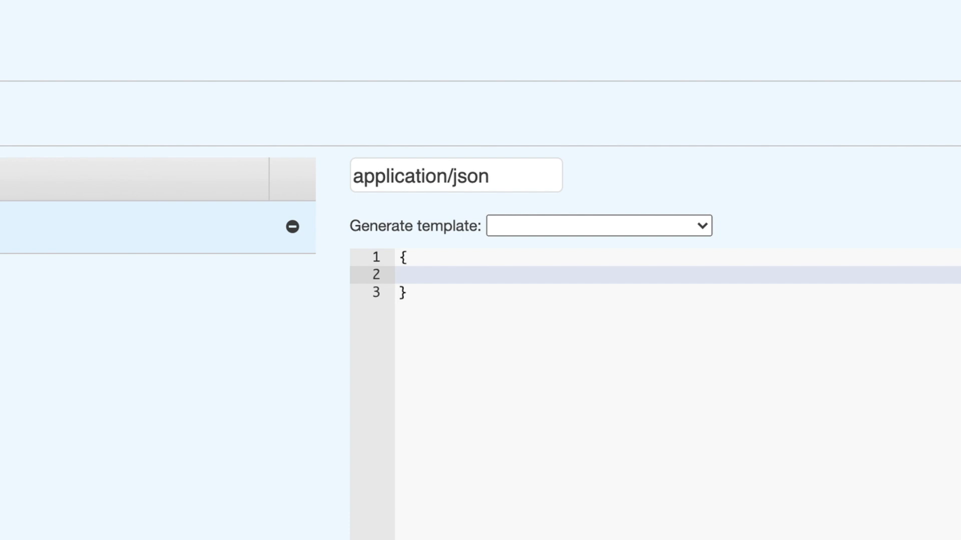
{"action": "type", "text": "\"code\":200,"}
{"action": "key", "text": "Return"}
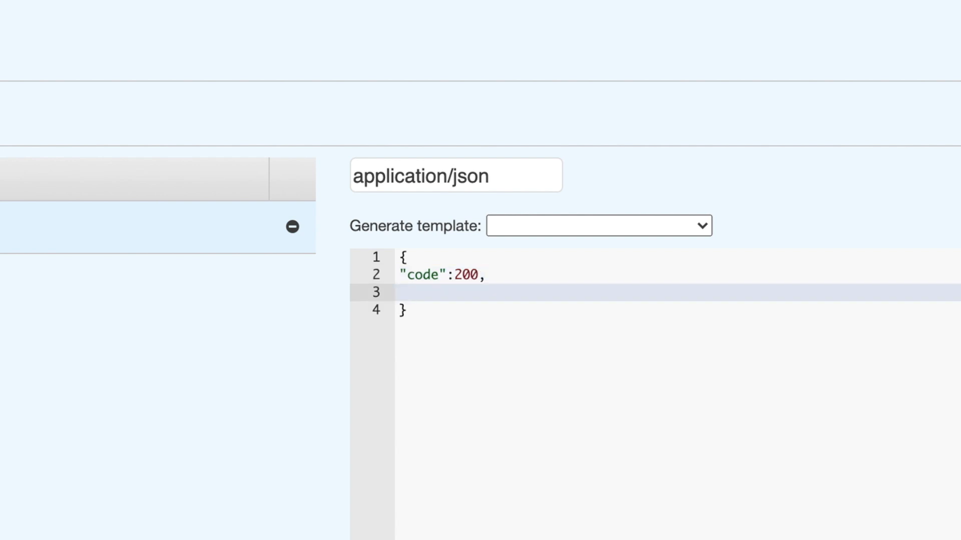
{"action": "type", "text": "\"message"}
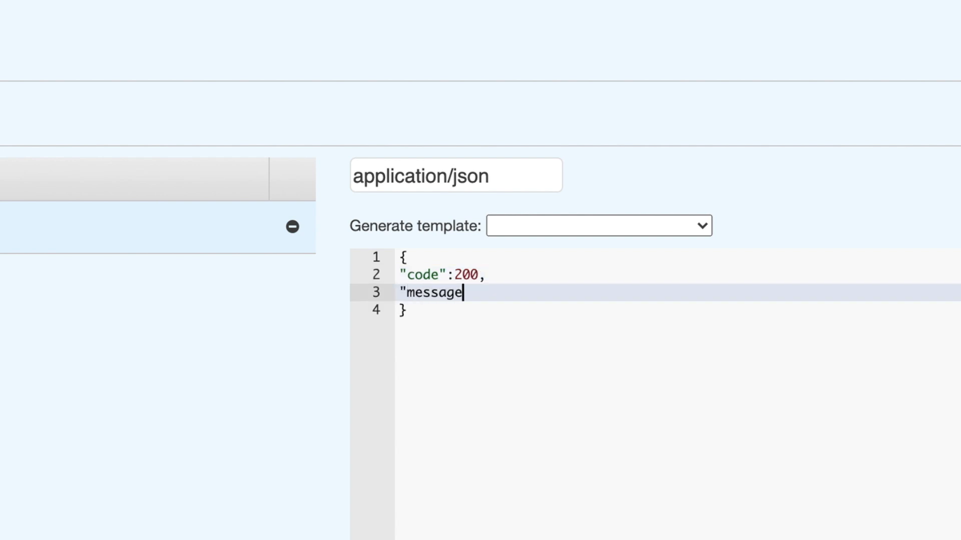
{"action": "type", "text": "\": \"welcome to API gateway./"}
{"action": "key", "text": "BackSpace"}
{"action": "key", "text": "BackSpace"}
{"action": "type", "text": "this is mock respo"}
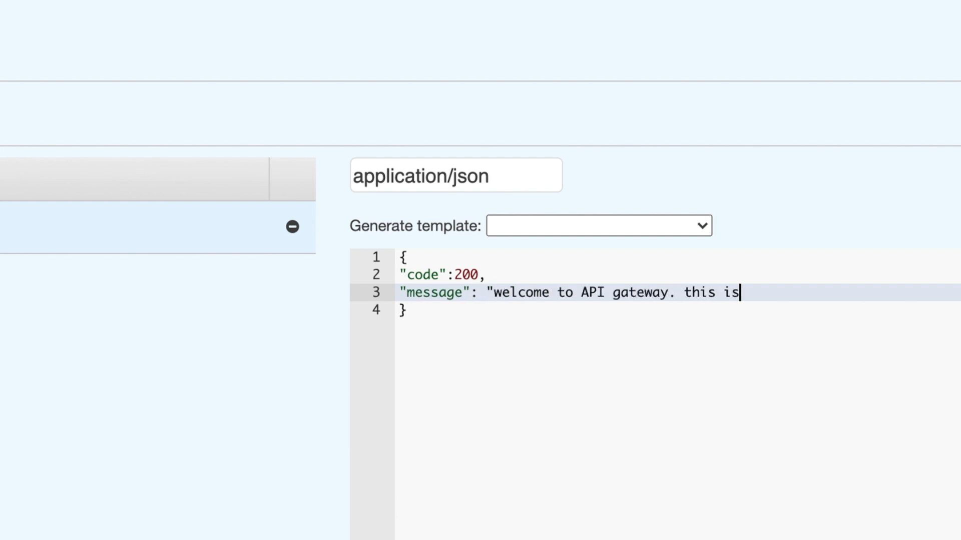
{"action": "type", "text": "nse\""}
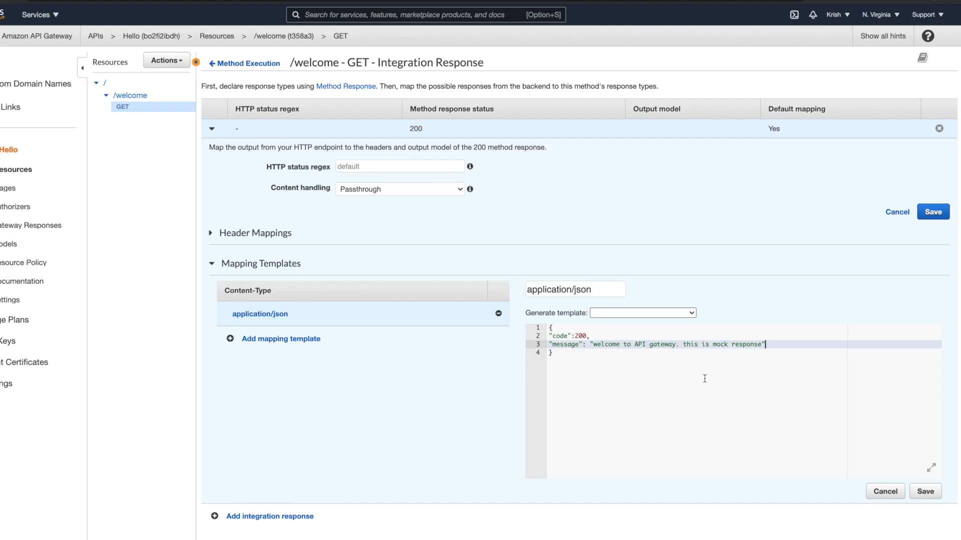
Save the mapping template and the integration response, and return to the /welcome GET method's execution overview.
{"action": "left_click", "coordinate": [923, 492]}
{"action": "left_click", "coordinate": [932, 213]}
{"action": "left_click", "coordinate": [212, 130]}
{"action": "left_click", "coordinate": [143, 96]}
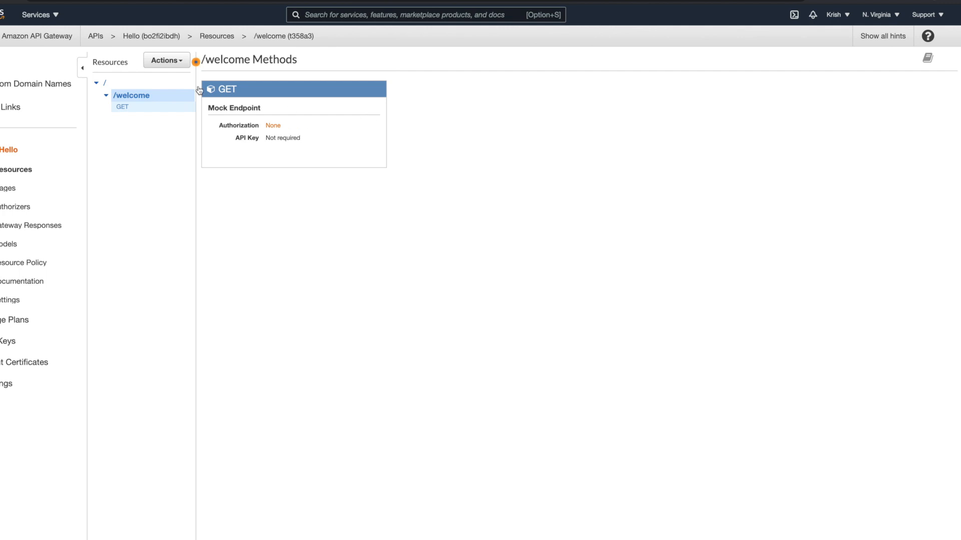
{"action": "left_click", "coordinate": [189, 108]}
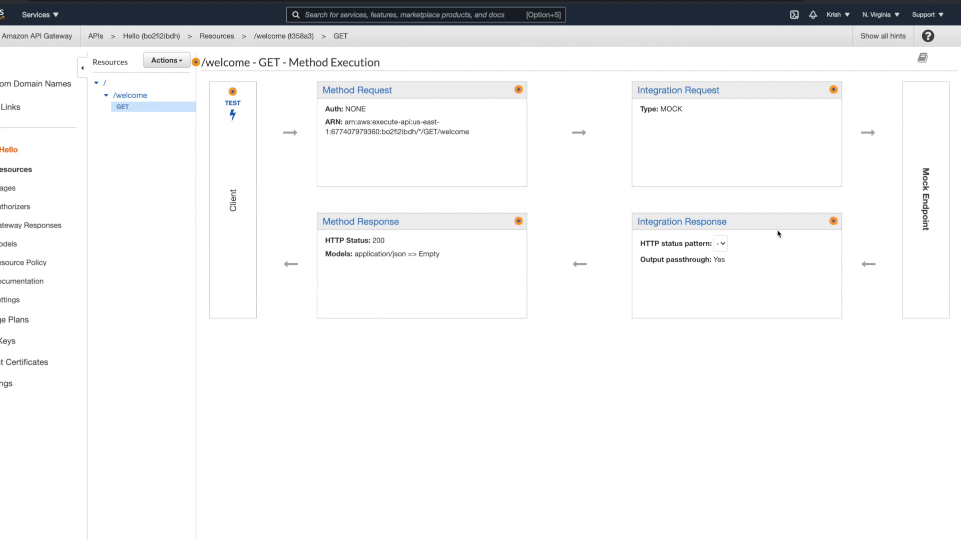
Run a test call of the /welcome GET method and examine the returned JSON response body.
{"action": "left_click", "coordinate": [232, 106]}
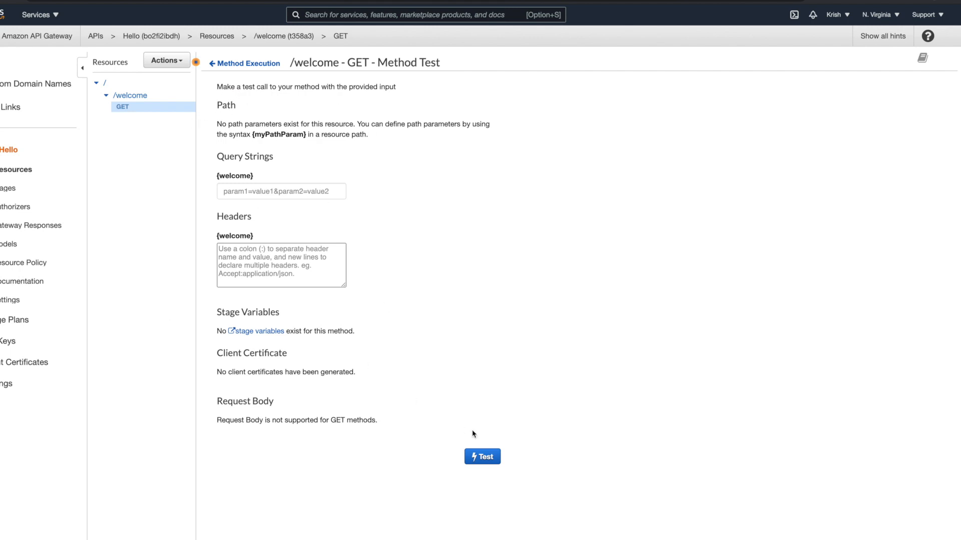
{"action": "left_click", "coordinate": [477, 456]}
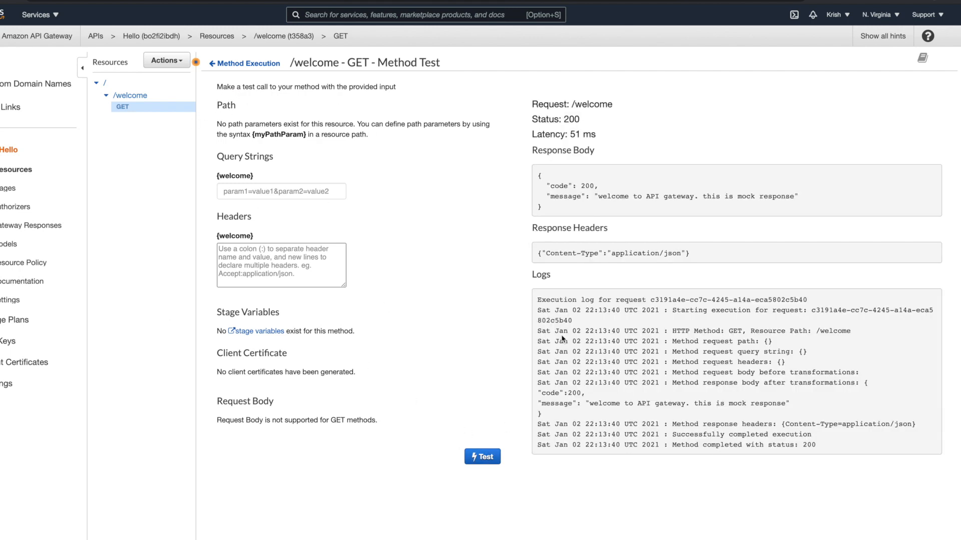
{"action": "left_click_drag", "start_coordinate": [537, 177], "coordinate": [792, 211]}
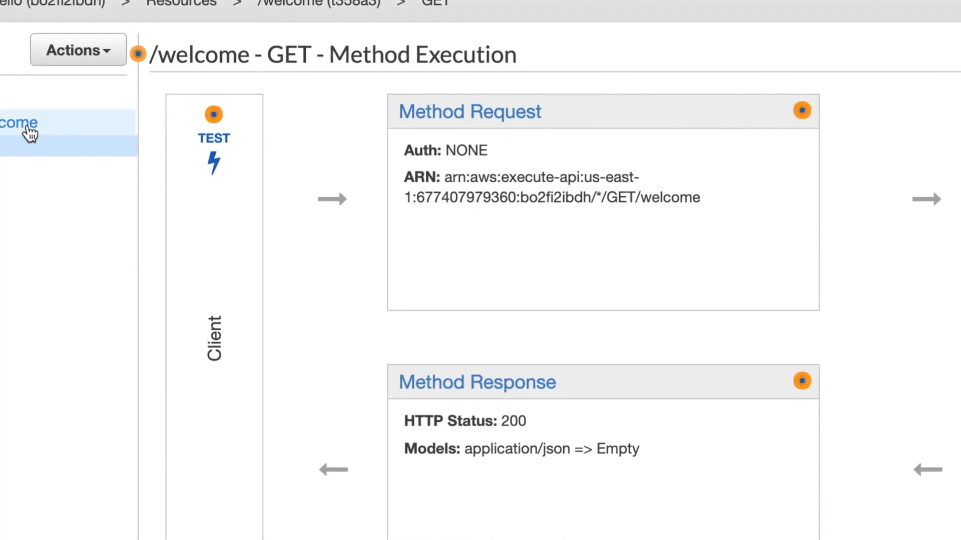
Deploy the API from the /welcome resource to a new stage named dev.
{"action": "left_click", "coordinate": [30, 131]}
{"action": "left_click", "coordinate": [106, 59]}
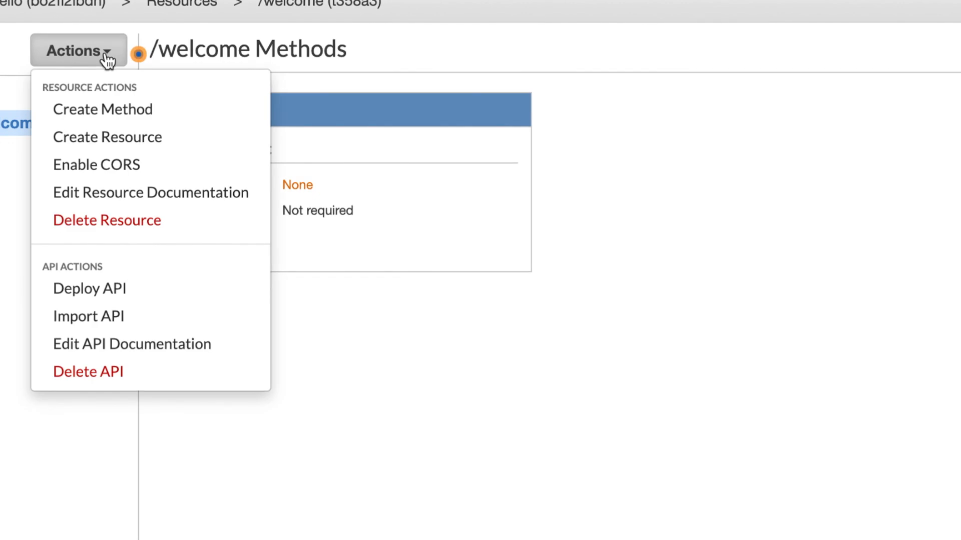
{"action": "left_click", "coordinate": [125, 290]}
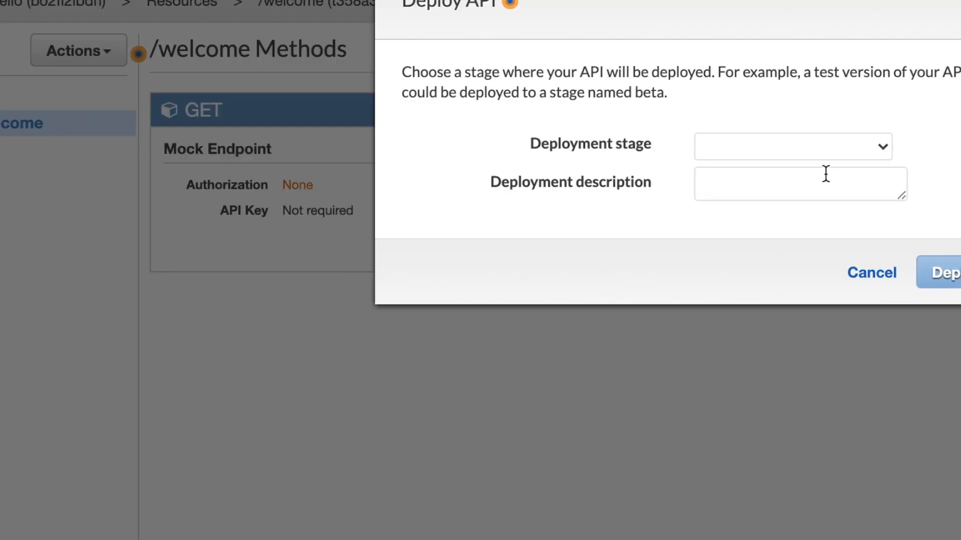
{"action": "left_click", "coordinate": [881, 154]}
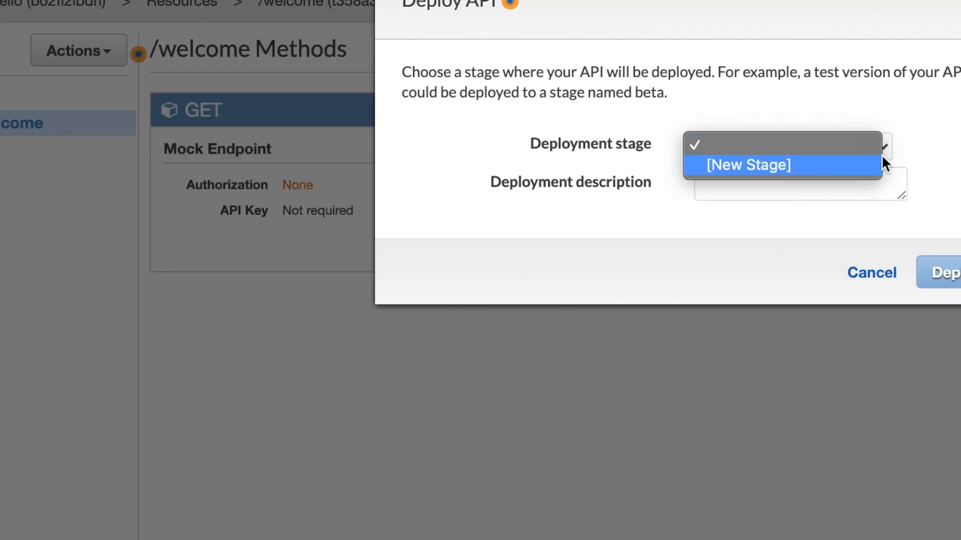
{"action": "left_click", "coordinate": [831, 167]}
{"action": "left_click", "coordinate": [807, 181]}
{"action": "type", "text": "dev"}
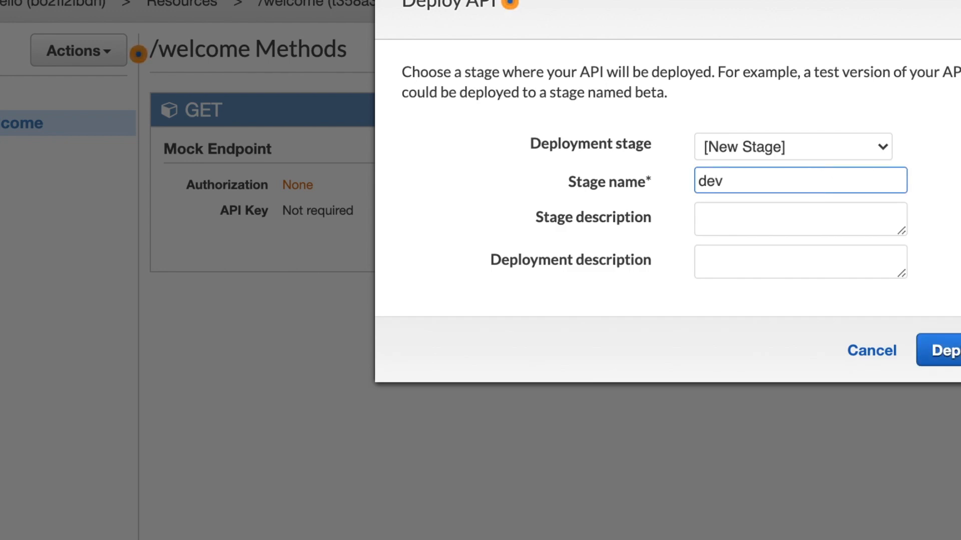
{"action": "left_click", "coordinate": [956, 358]}
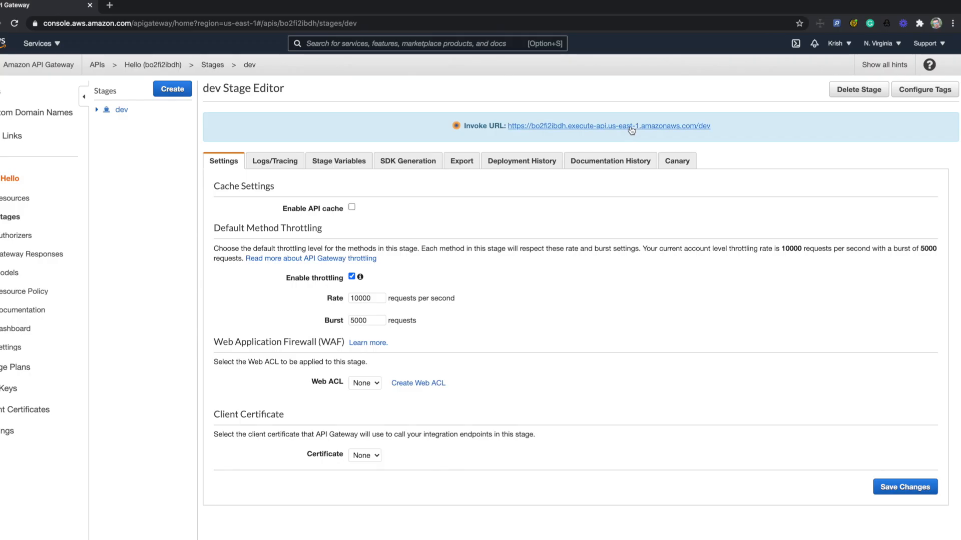
Open the dev stage's invoke URL in a new browser tab and request its /welcome path.
{"action": "right_click", "coordinate": [633, 127]}
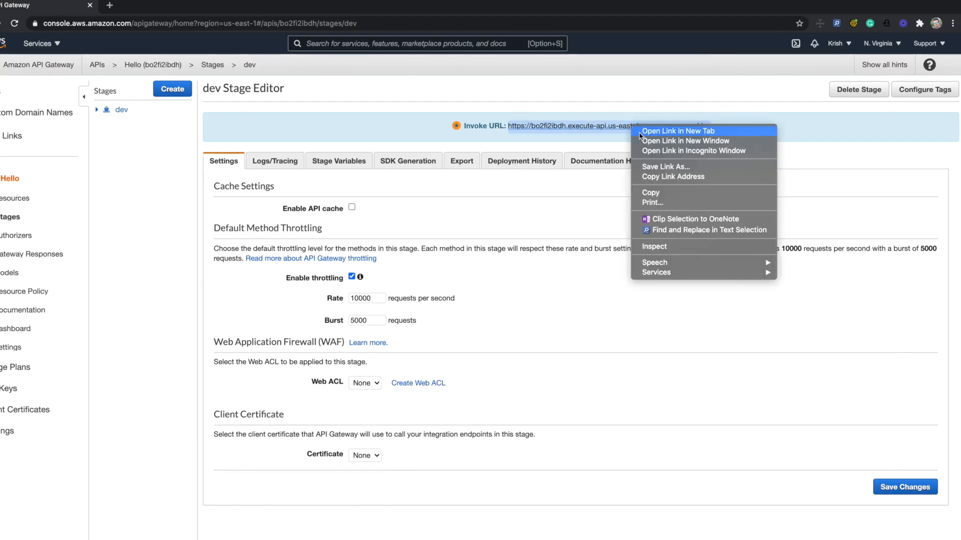
{"action": "left_click", "coordinate": [645, 131]}
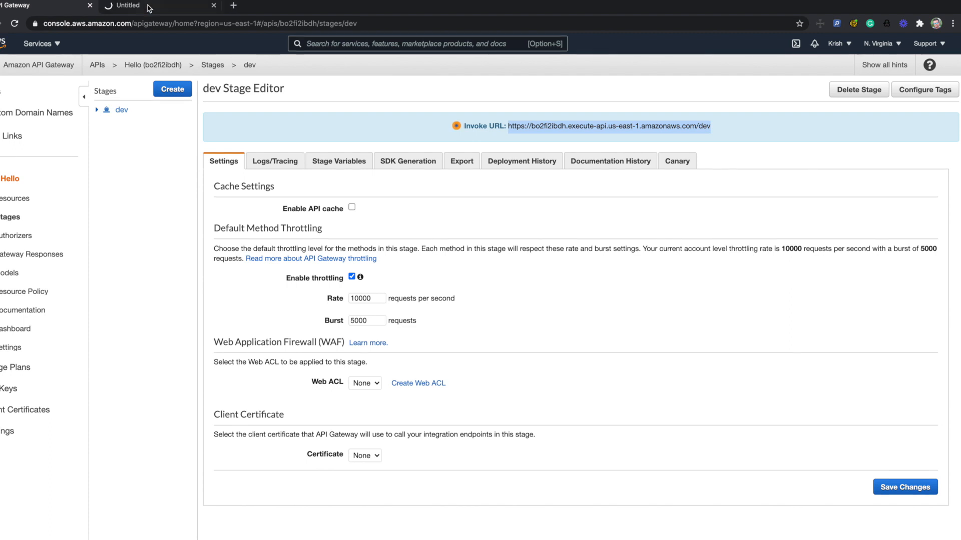
{"action": "left_click", "coordinate": [149, 7]}
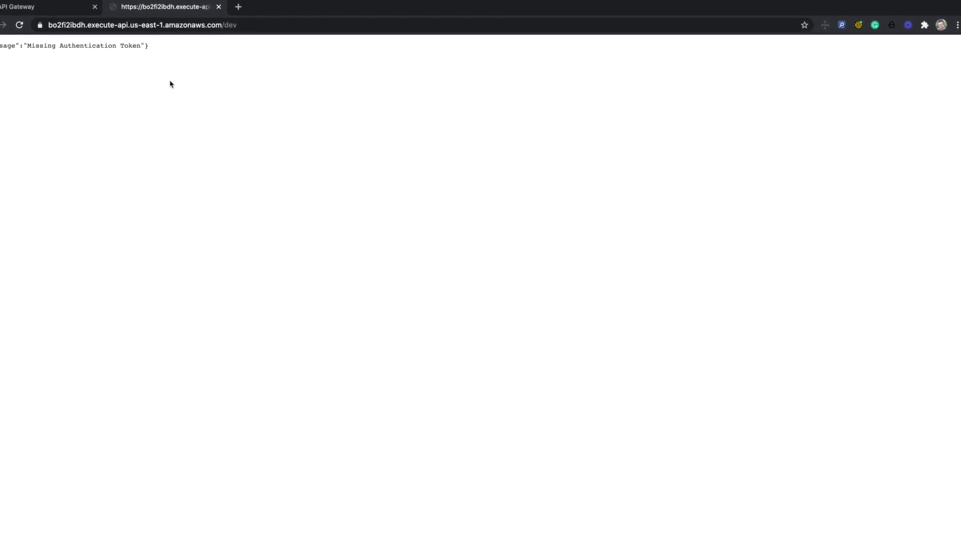
{"action": "left_click", "coordinate": [270, 25]}
{"action": "left_click", "coordinate": [276, 25]}
{"action": "type", "text": "/welcome"}
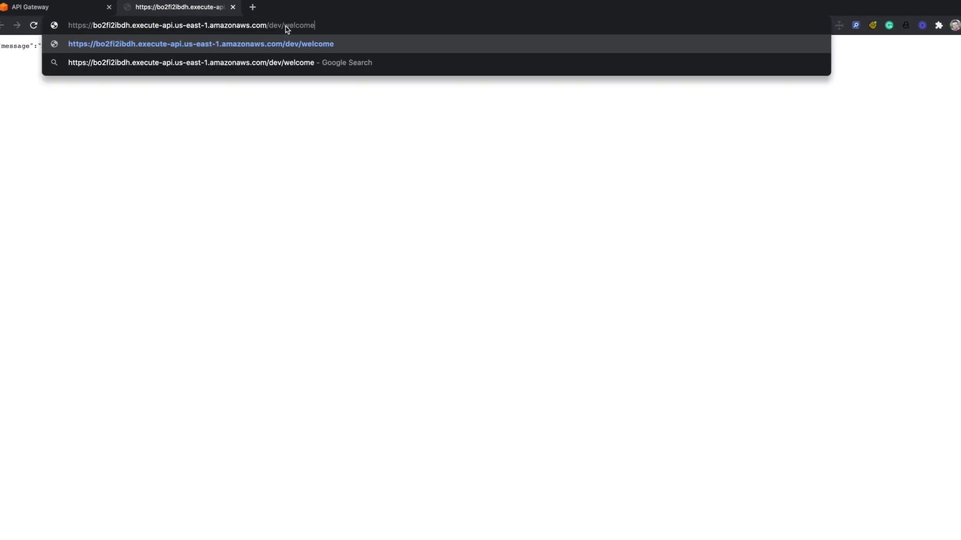
{"action": "key", "text": "Return"}
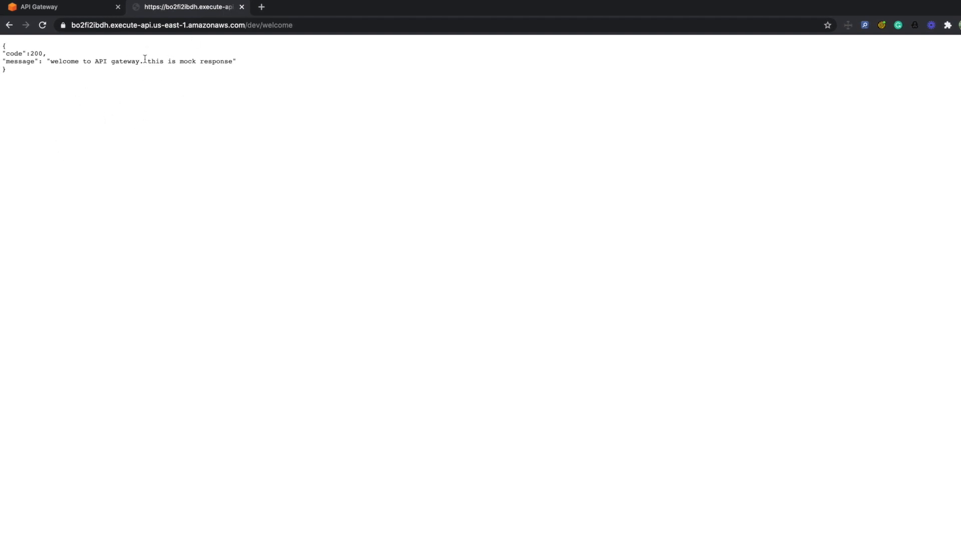
Return to the API Gateway console and open the application/json mapping template of the /welcome GET method's 200 integration response.
{"action": "left_click", "coordinate": [89, 10]}
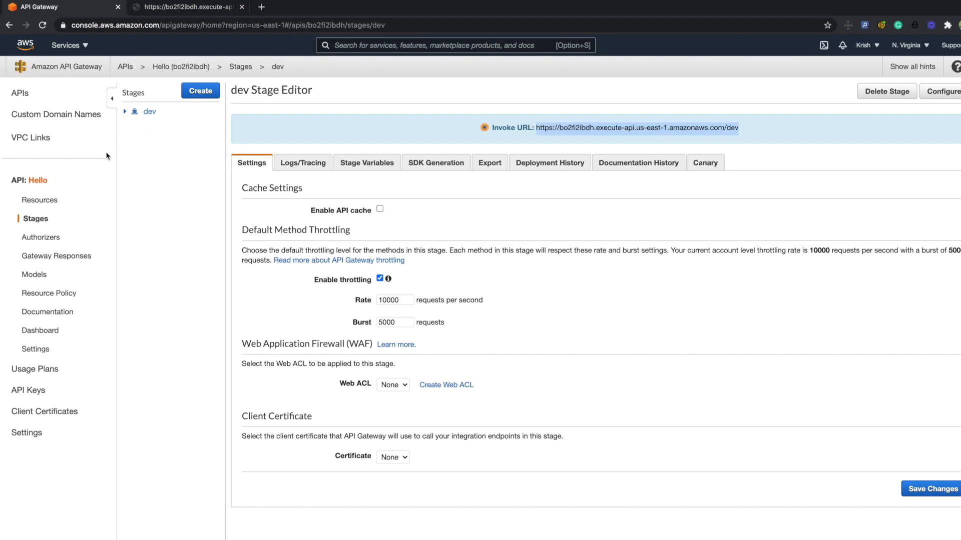
{"action": "left_click", "coordinate": [125, 67]}
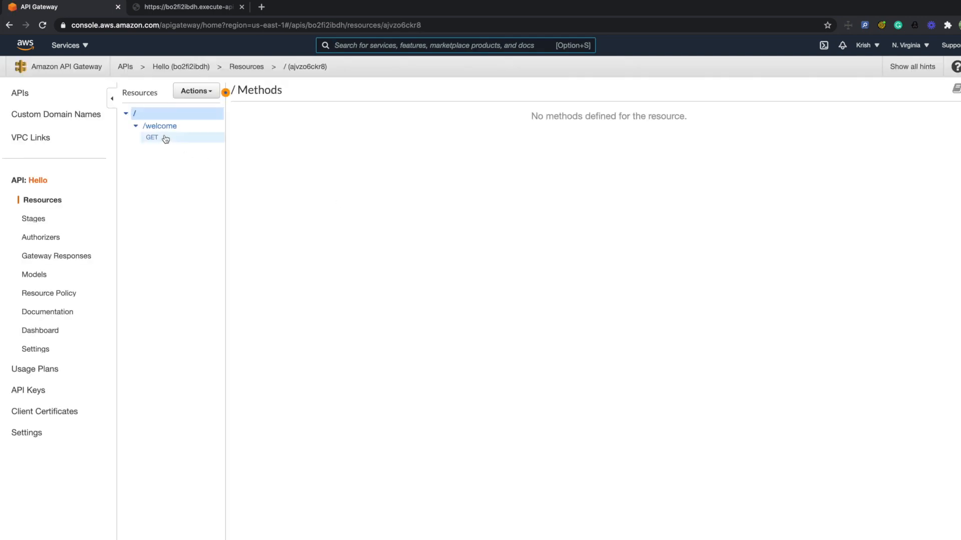
{"action": "left_click", "coordinate": [156, 137]}
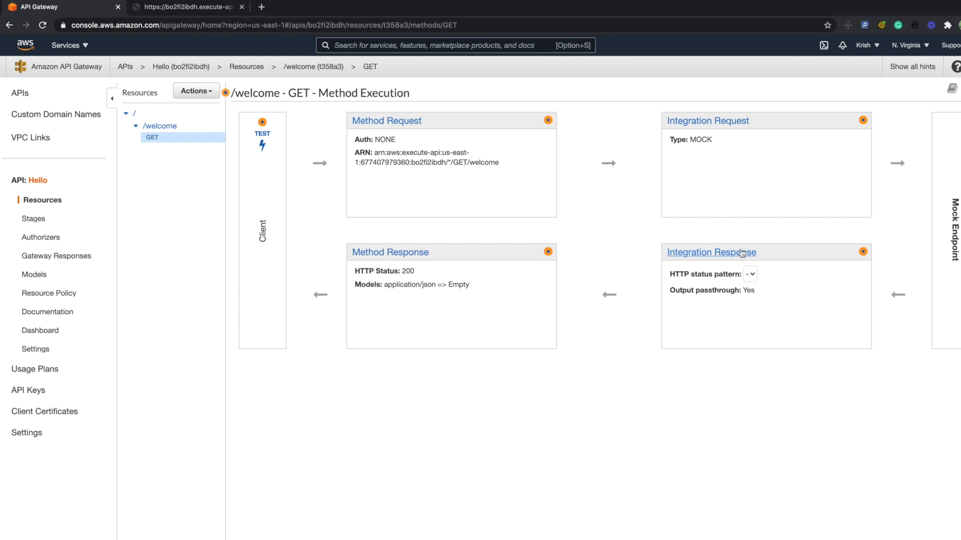
{"action": "left_click", "coordinate": [742, 254]}
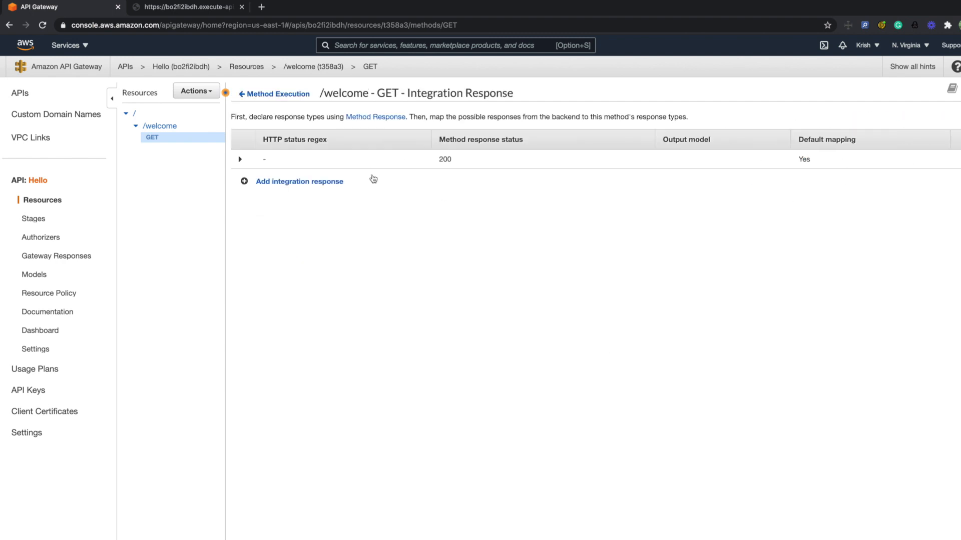
{"action": "left_click", "coordinate": [240, 160]}
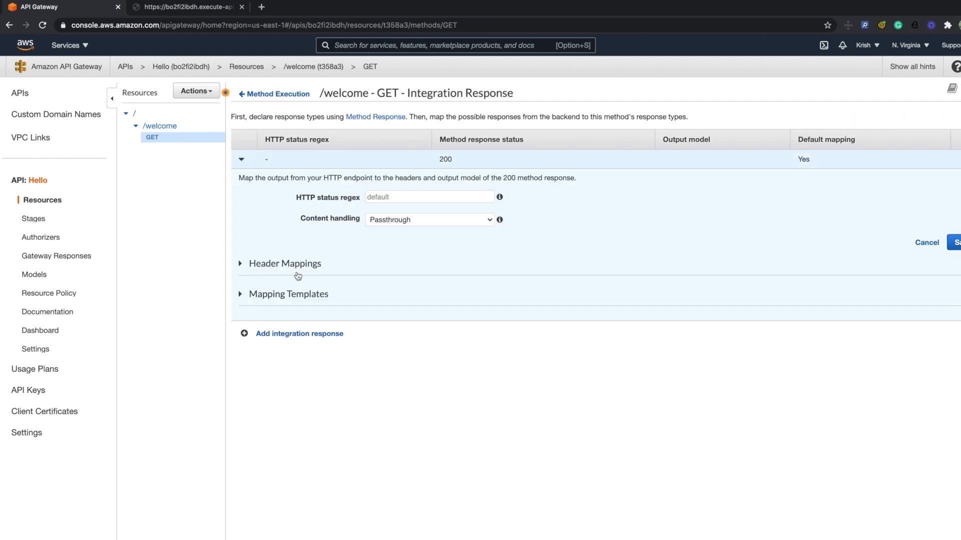
{"action": "left_click", "coordinate": [275, 300]}
{"action": "left_click", "coordinate": [293, 345]}
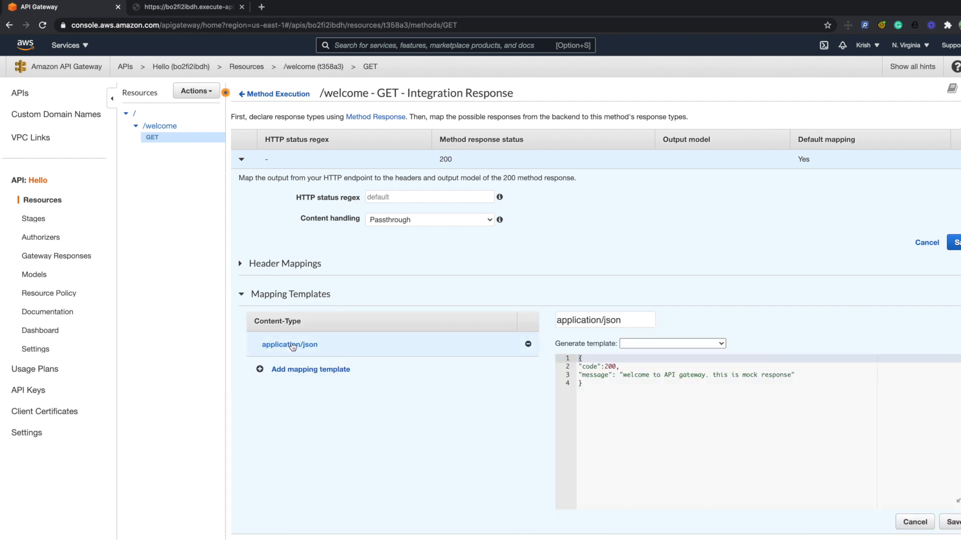
Append "version 2" to the template's message text, save the integration response, and return to the method execution overview.
{"action": "left_click", "coordinate": [795, 375]}
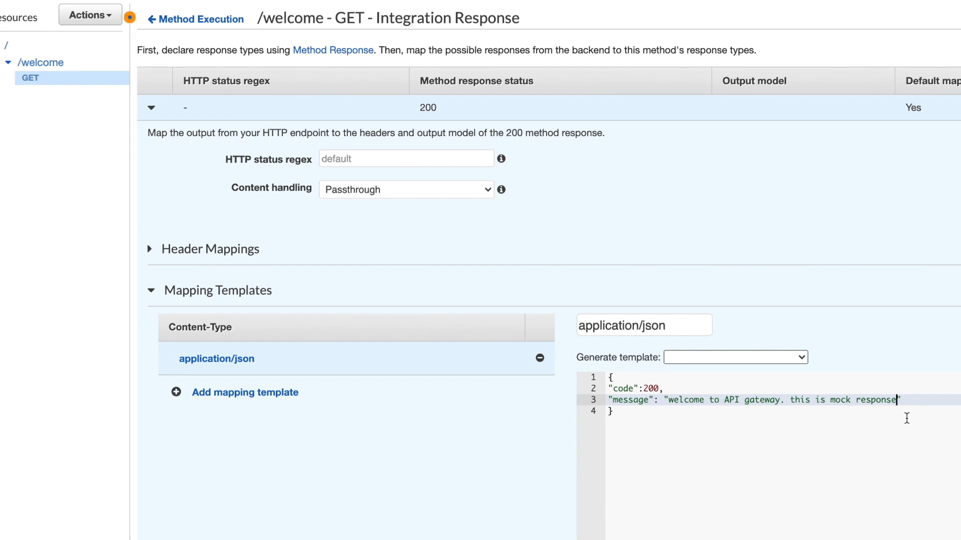
{"action": "type", "text": "version 2"}
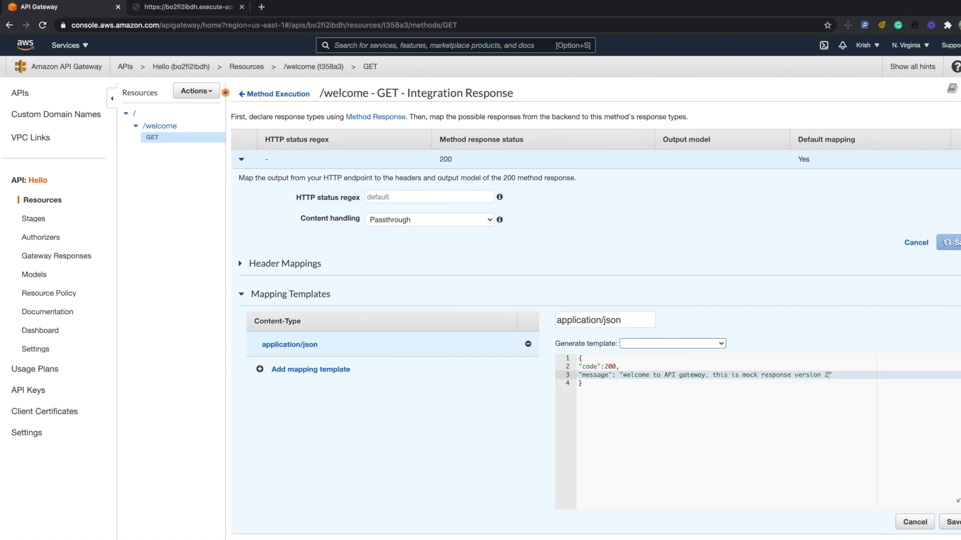
{"action": "left_click", "coordinate": [278, 95]}
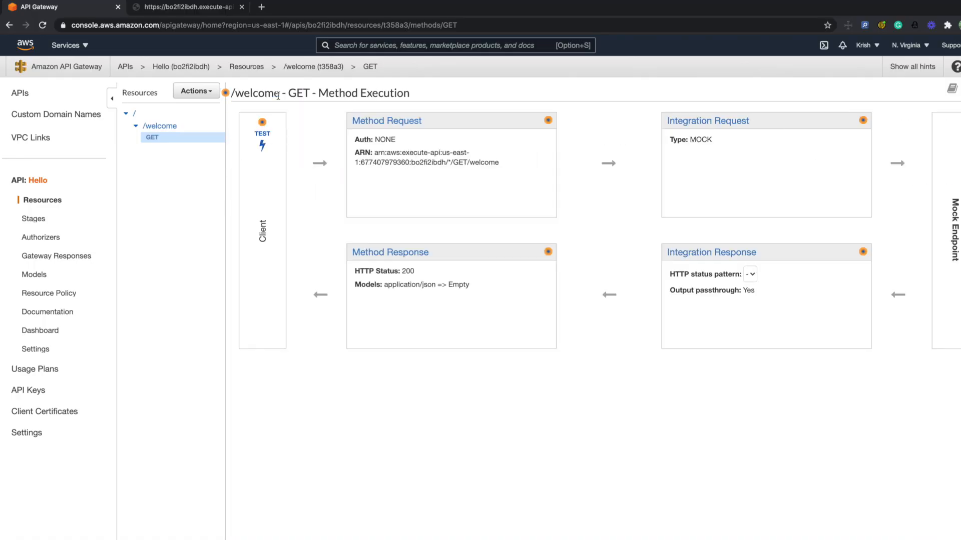
Switch to the deployed /dev/welcome page and request it again several times to check the response before redeployment.
{"action": "left_click", "coordinate": [213, 10]}
{"action": "left_click", "coordinate": [313, 27]}
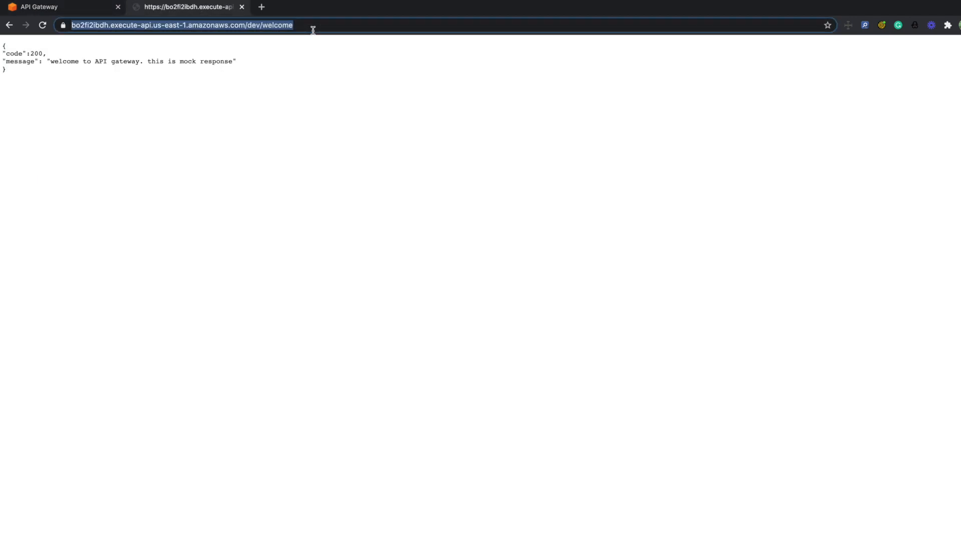
{"action": "key", "text": "Return"}
{"action": "left_click", "coordinate": [312, 30]}
{"action": "key", "text": "Return"}
{"action": "left_click", "coordinate": [321, 26]}
{"action": "key", "text": "Return"}
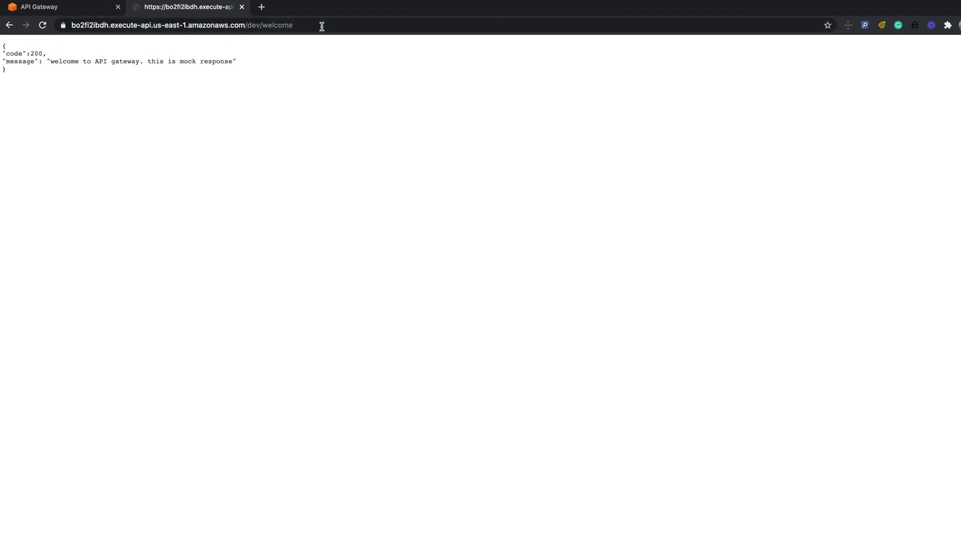
Return to the API Gateway console and redeploy the API to the existing dev stage.
{"action": "left_click", "coordinate": [73, 7]}
{"action": "left_click", "coordinate": [206, 91]}
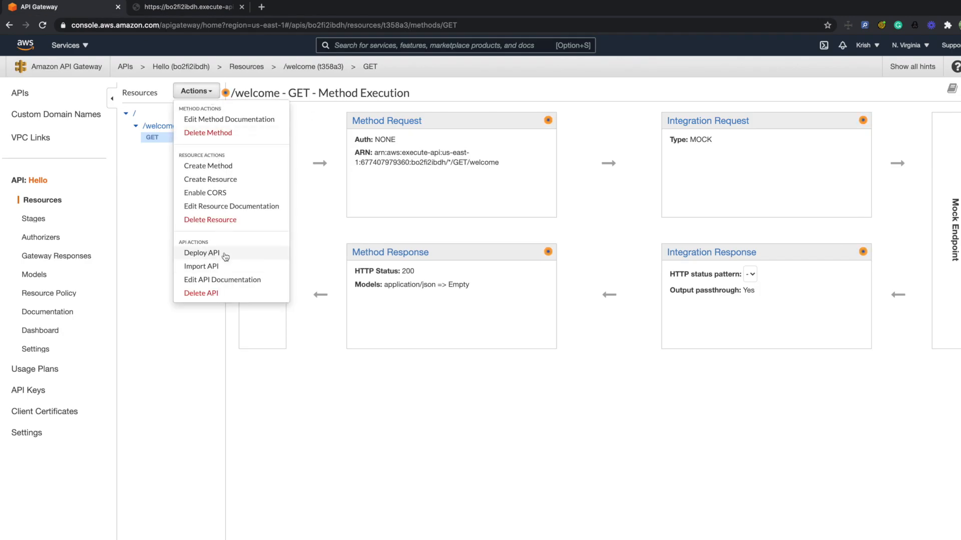
{"action": "left_click", "coordinate": [225, 253]}
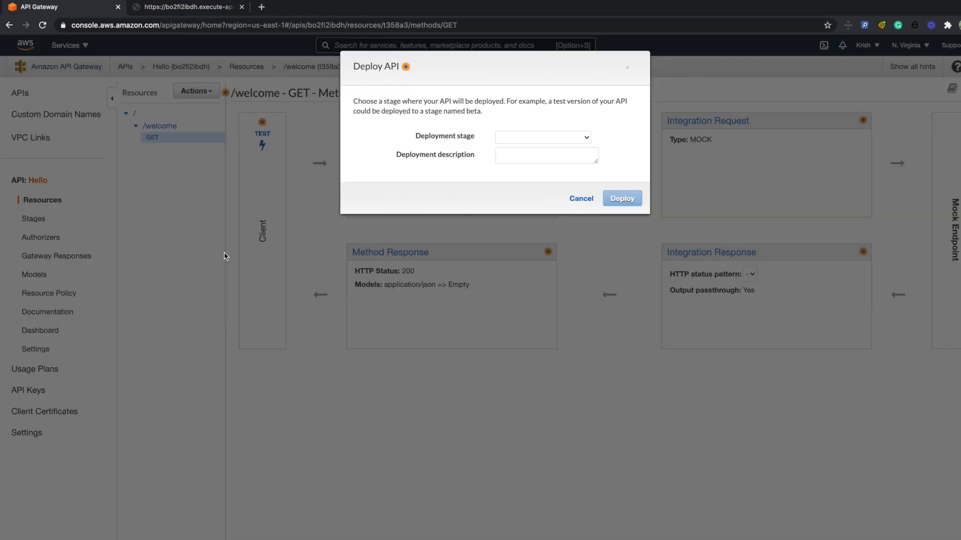
{"action": "left_click", "coordinate": [586, 137]}
{"action": "left_click", "coordinate": [561, 145]}
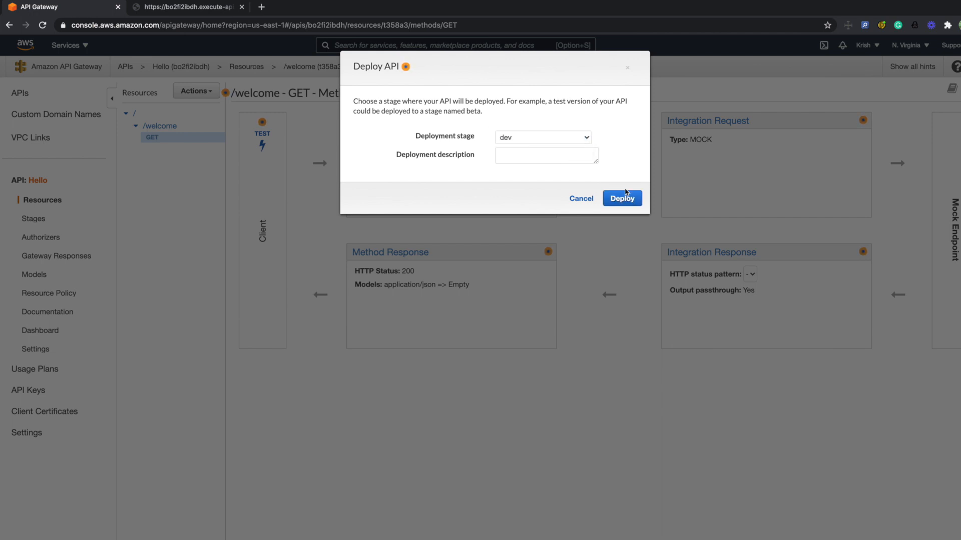
{"action": "left_click", "coordinate": [628, 199]}
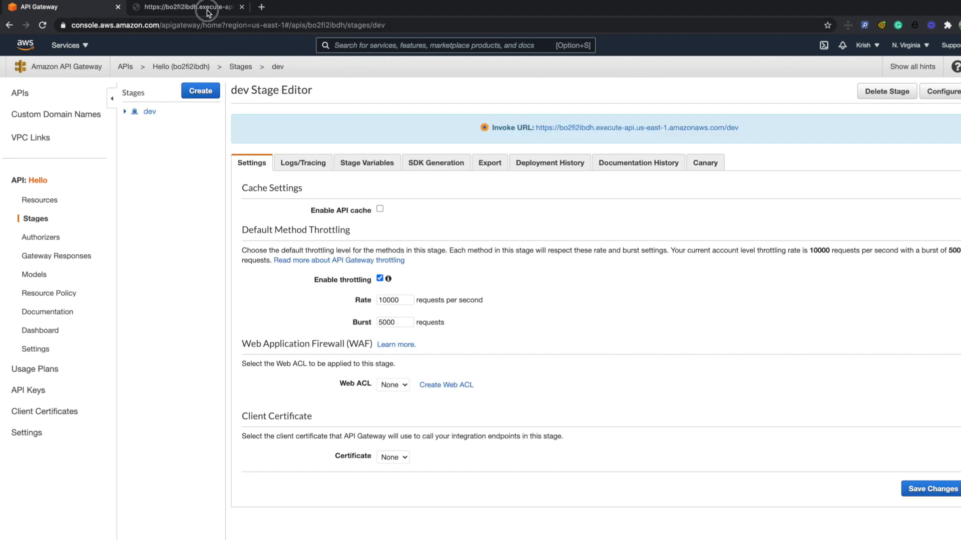
Reload the deployed /dev/welcome page repeatedly to check its response after the redeployment.
{"action": "left_click", "coordinate": [201, 7]}
{"action": "left_click", "coordinate": [282, 29]}
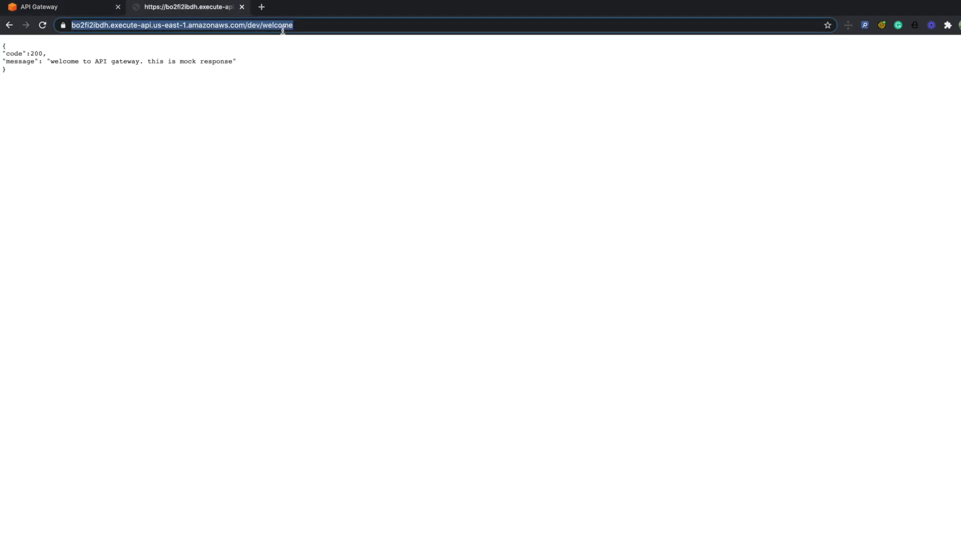
{"action": "key", "text": "Return"}
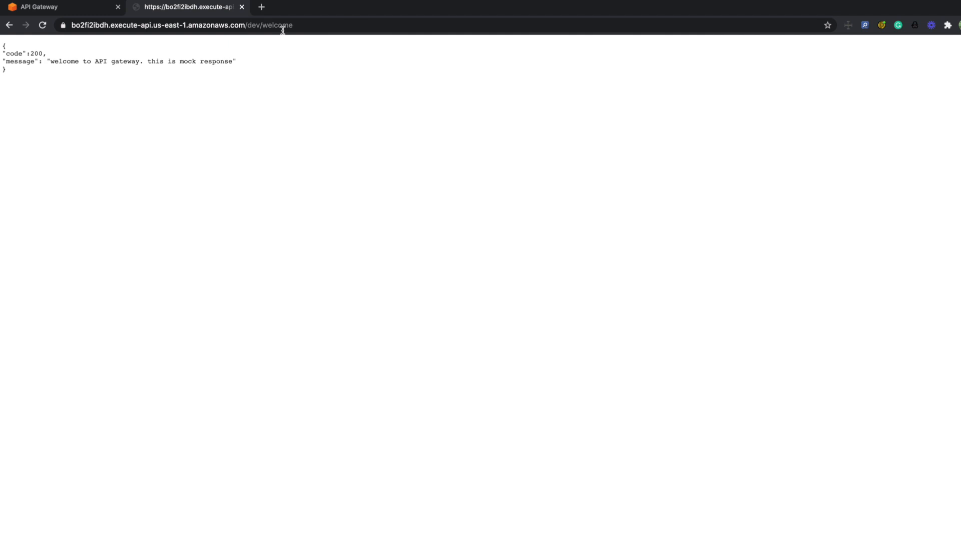
{"action": "left_click", "coordinate": [284, 29]}
{"action": "key", "text": "Return"}
{"action": "left_click", "coordinate": [42, 25]}
Open the dev stage's invoke URL from the console in another browser tab and request its /welcome path.
{"action": "left_click", "coordinate": [82, 12]}
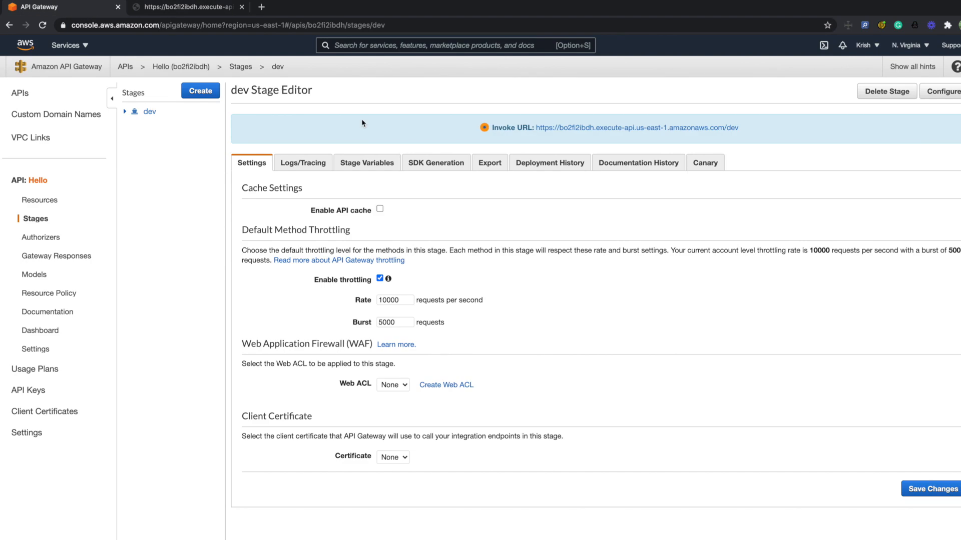
{"action": "right_click", "coordinate": [591, 131]}
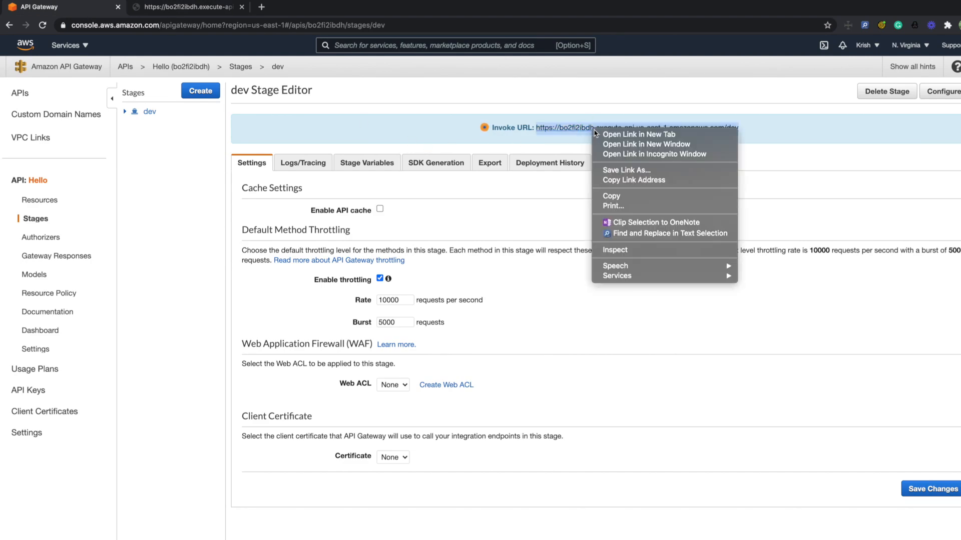
{"action": "left_click", "coordinate": [595, 133]}
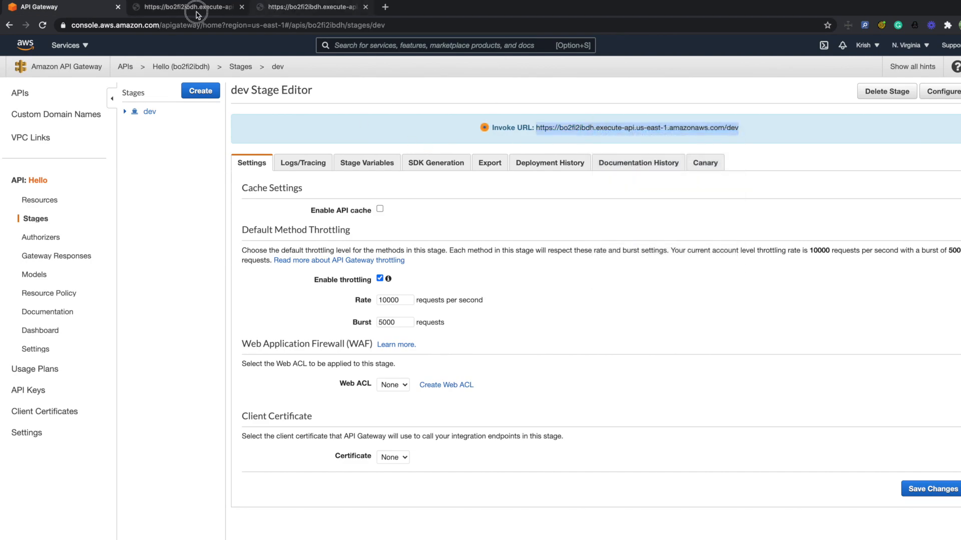
{"action": "left_click", "coordinate": [196, 10]}
{"action": "left_click", "coordinate": [280, 24]}
{"action": "left_click", "coordinate": [281, 24]}
{"action": "type", "text": "/we"}
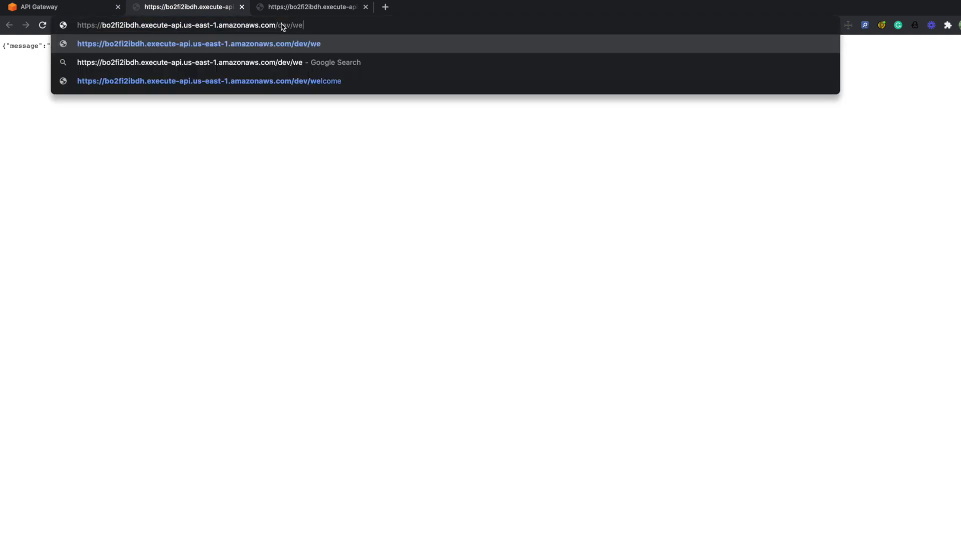
{"action": "type", "text": "lc"}
{"action": "key", "text": "Return"}
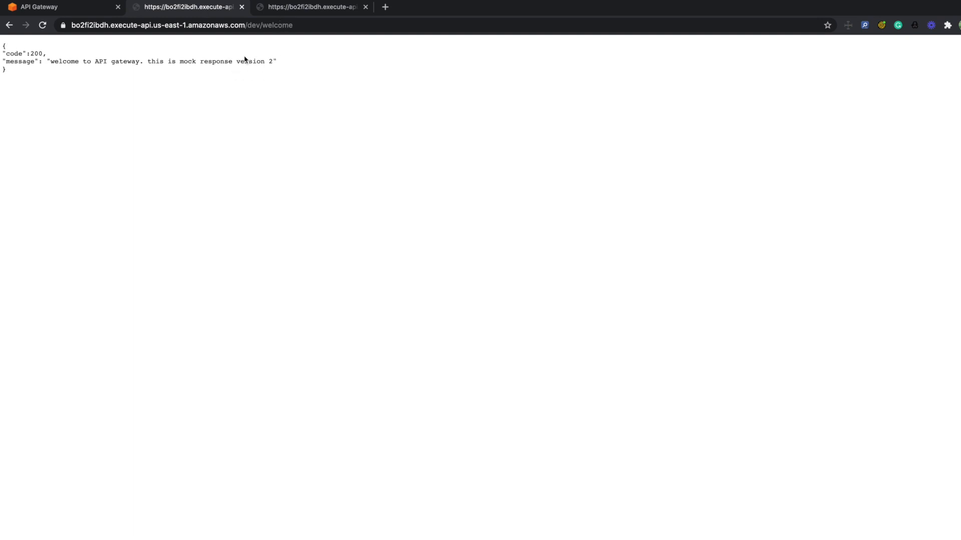
Compare the mock responses in the two /dev/welcome browser tabs and reload the older one.
{"action": "left_click", "coordinate": [306, 7]}
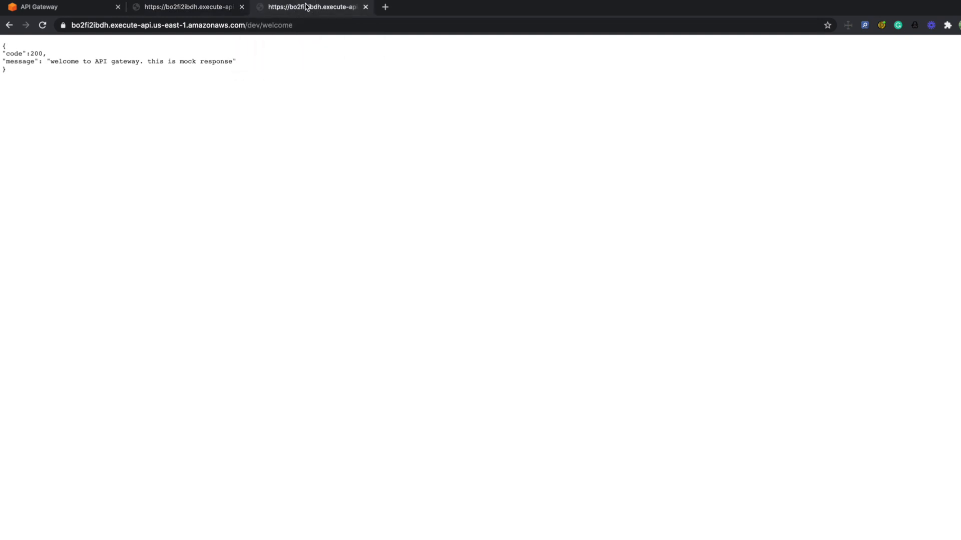
{"action": "left_click", "coordinate": [199, 9]}
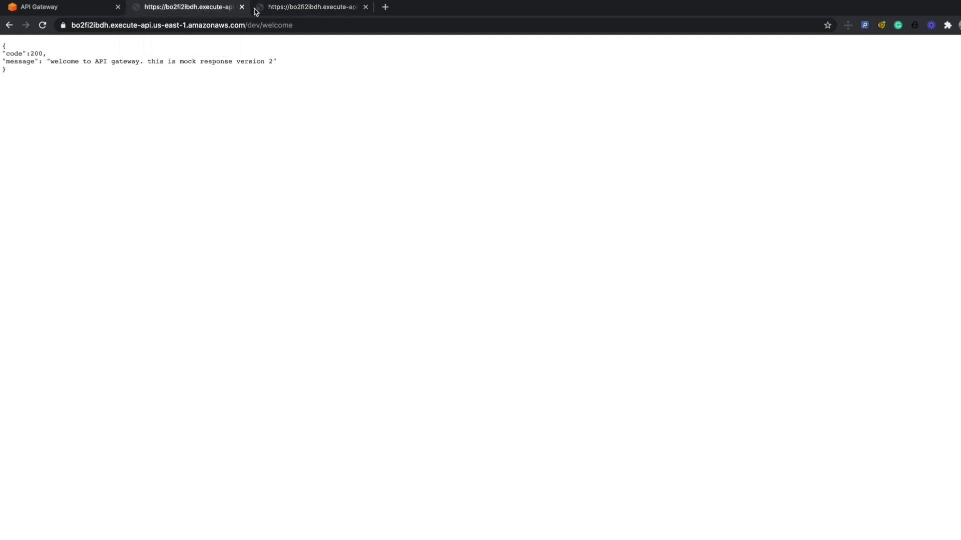
{"action": "left_click", "coordinate": [305, 7]}
{"action": "left_click", "coordinate": [200, 9]}
{"action": "left_click", "coordinate": [310, 8]}
{"action": "left_click", "coordinate": [310, 24]}
{"action": "key", "text": "Return"}
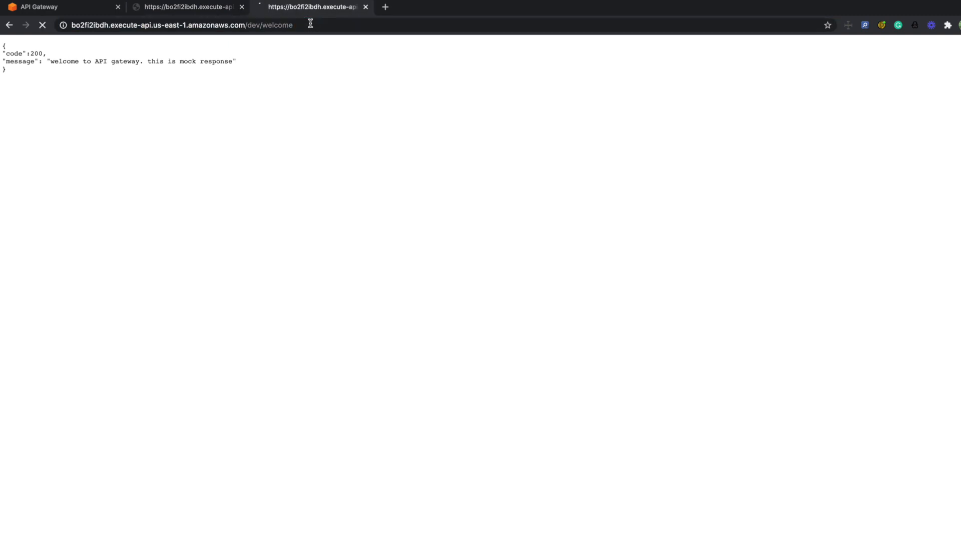